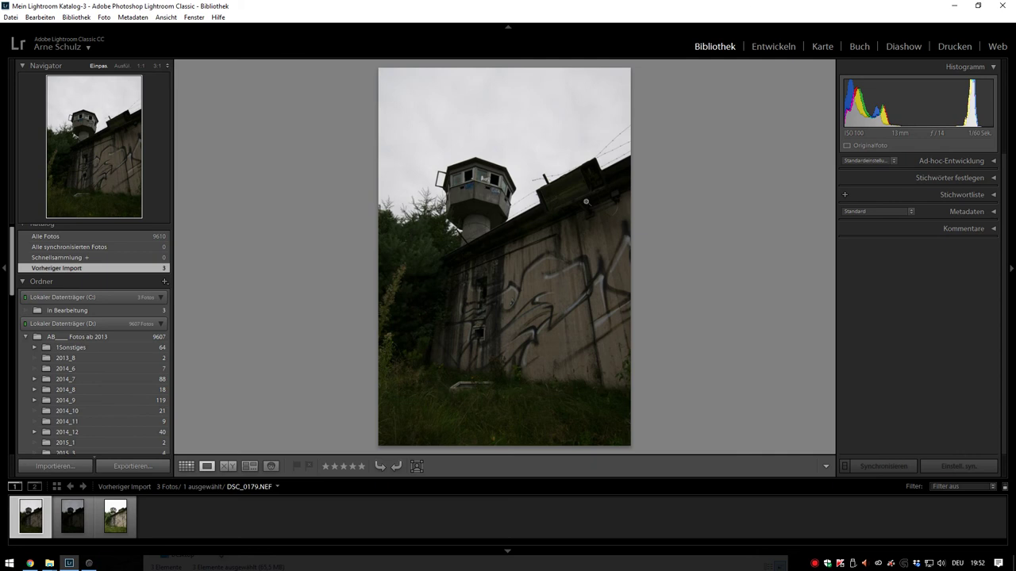
- Compare the three bracketed exposures DSC_0179, DSC_0180 and DSC_0181, examining the roof-edge spotlight in the first and last at 1:1
{"action": "left_click_drag", "start_coordinate": [572, 190], "coordinate": [490, 307]}
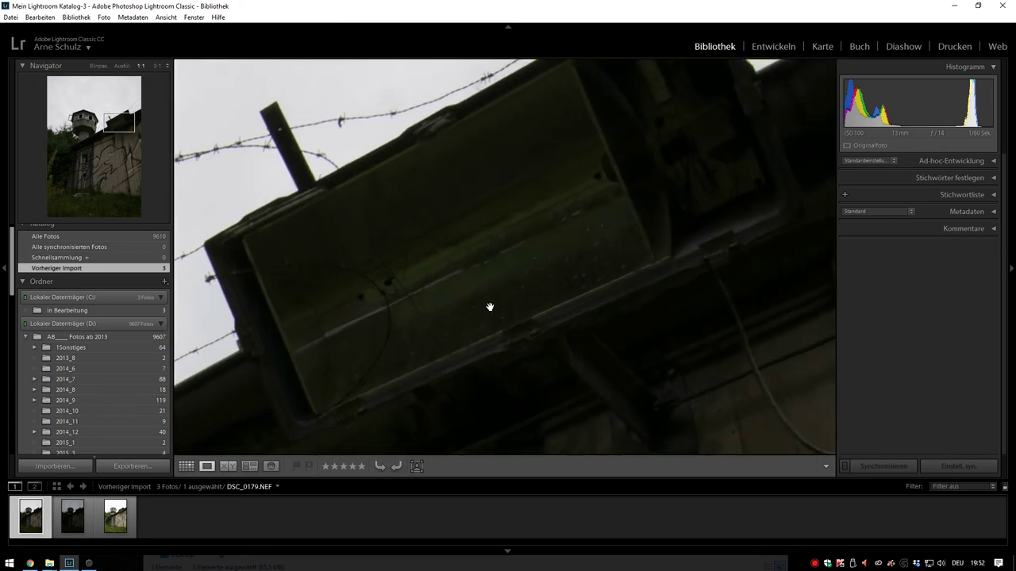
{"action": "left_click", "coordinate": [492, 246]}
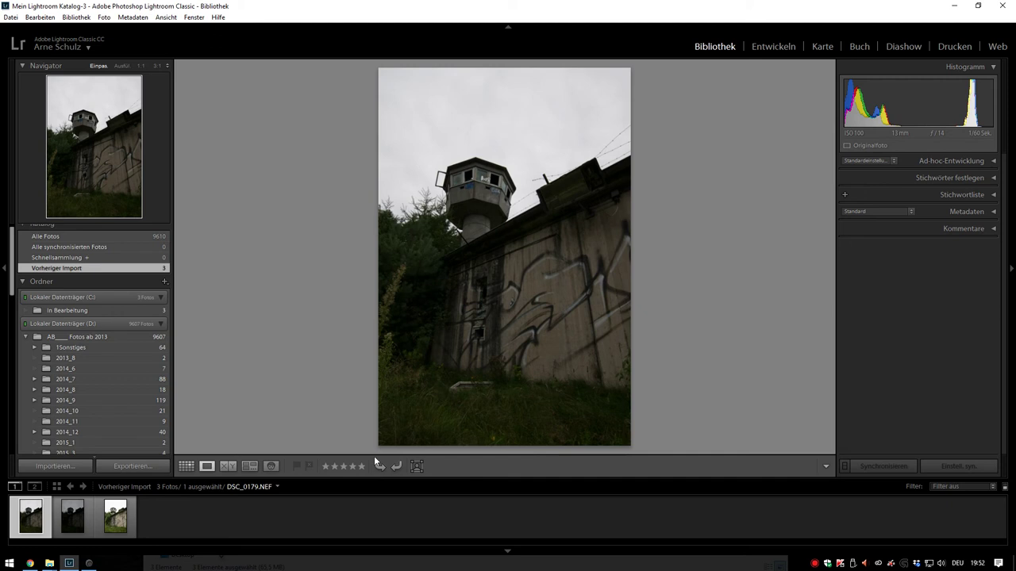
{"action": "left_click", "coordinate": [73, 519]}
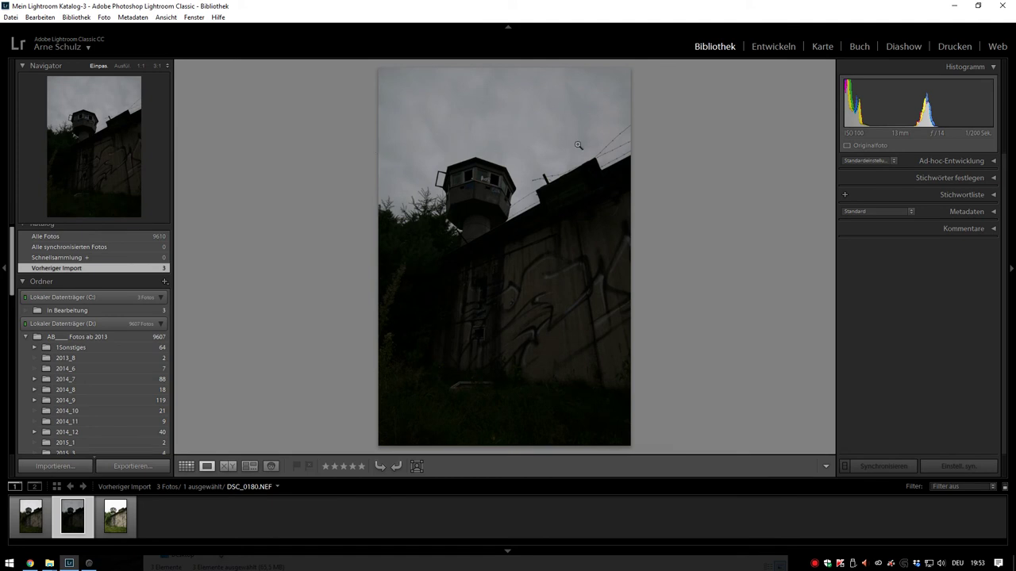
{"action": "left_click", "coordinate": [117, 521]}
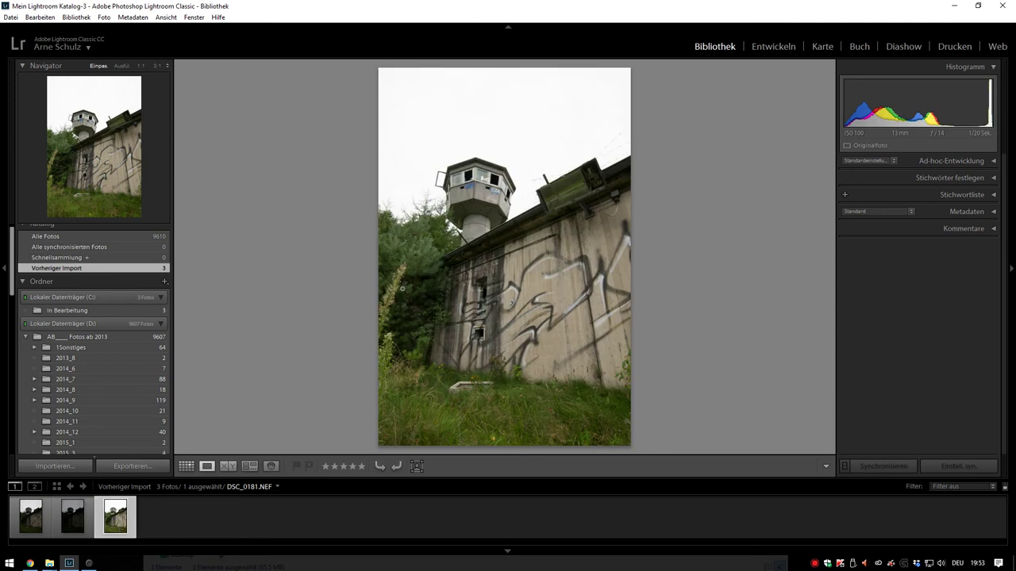
{"action": "left_click", "coordinate": [573, 191]}
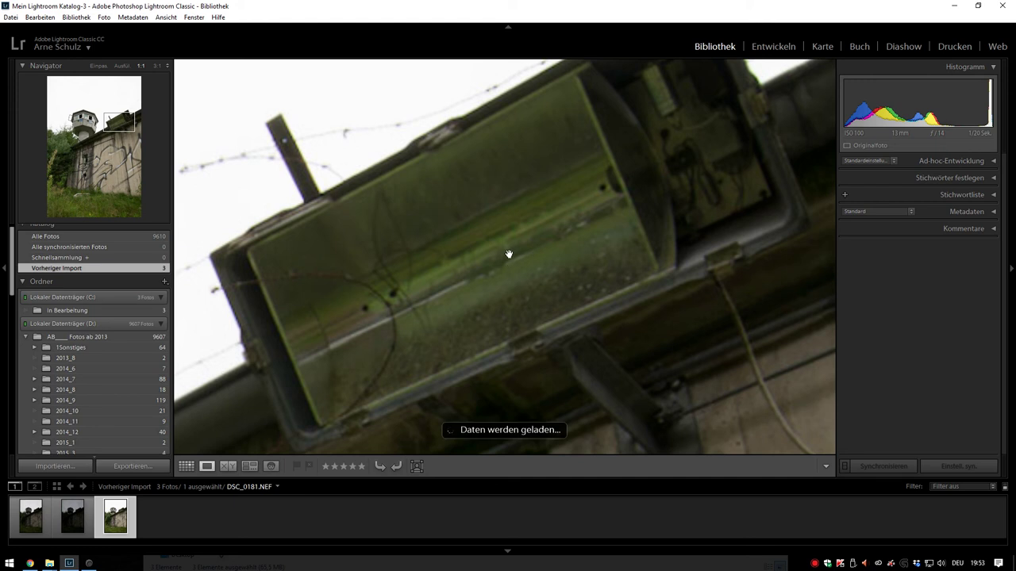
{"action": "left_click", "coordinate": [510, 246]}
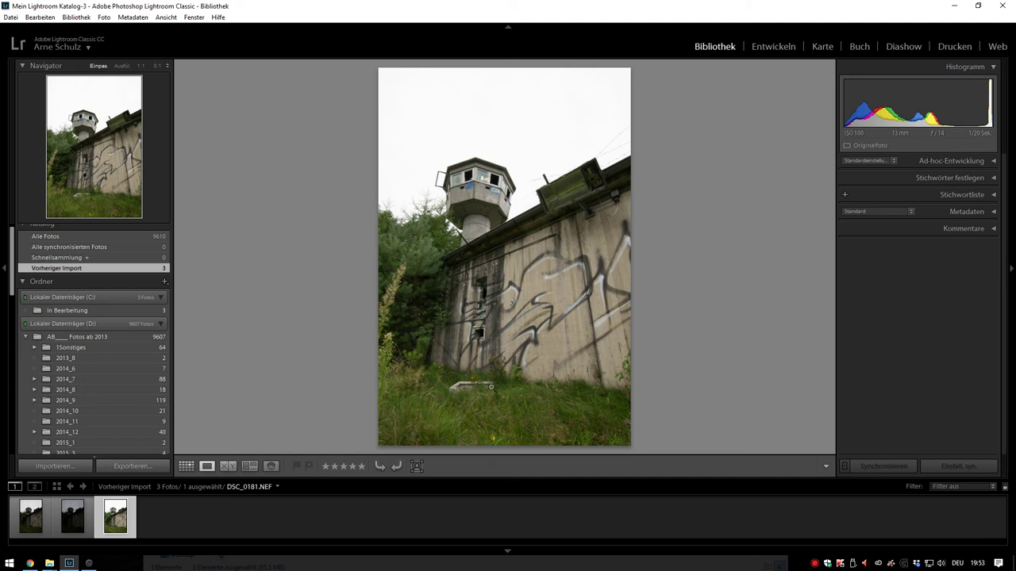
- Merge the three bracketed photos into an HDR image with auto align, auto tone and no deghosting
{"action": "left_click", "coordinate": [38, 523]}
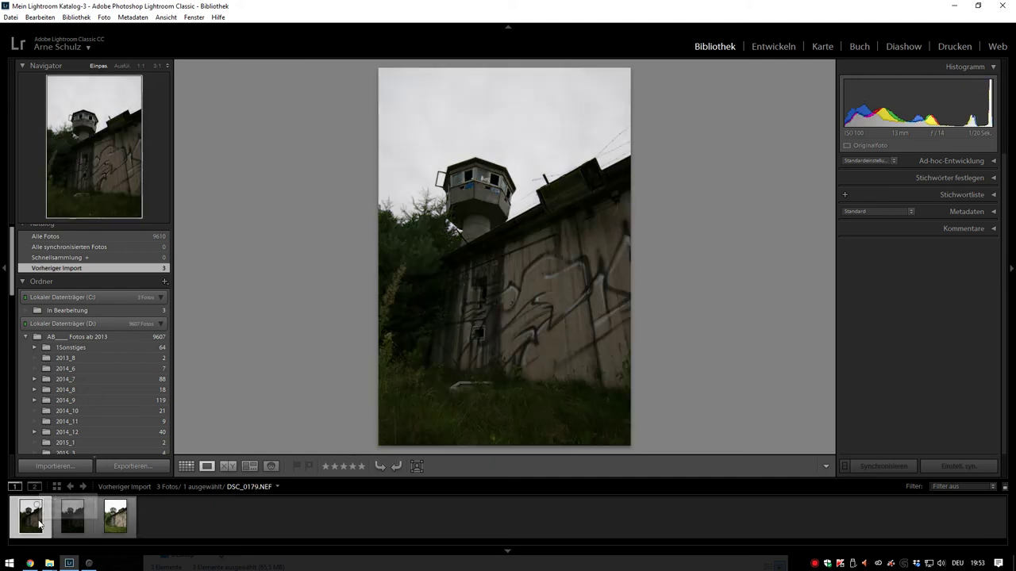
{"action": "left_click", "coordinate": [121, 520], "text": "shift"}
{"action": "right_click", "coordinate": [122, 517]}
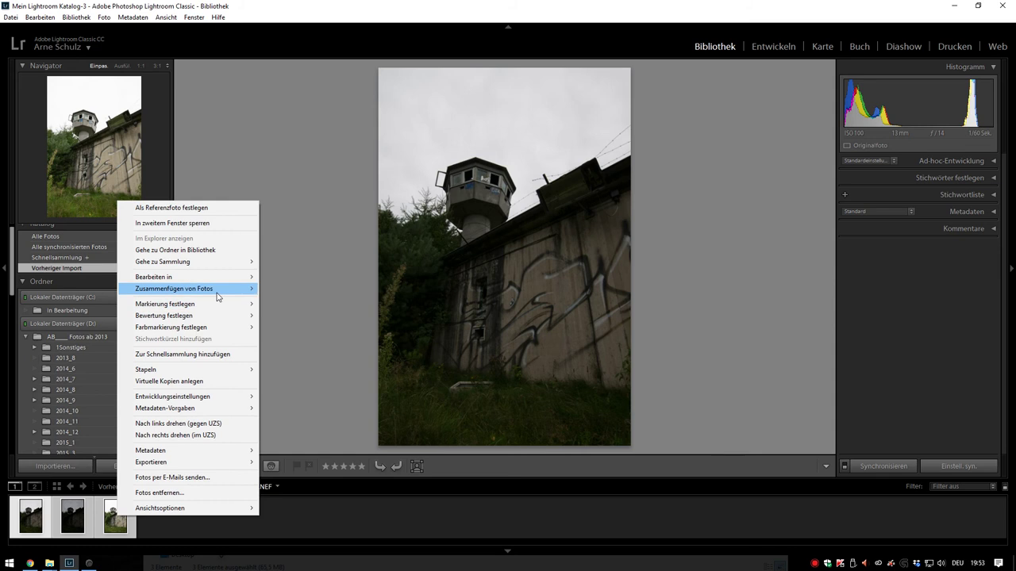
{"action": "mouse_move", "coordinate": [219, 292]}
{"action": "left_click", "coordinate": [292, 292]}
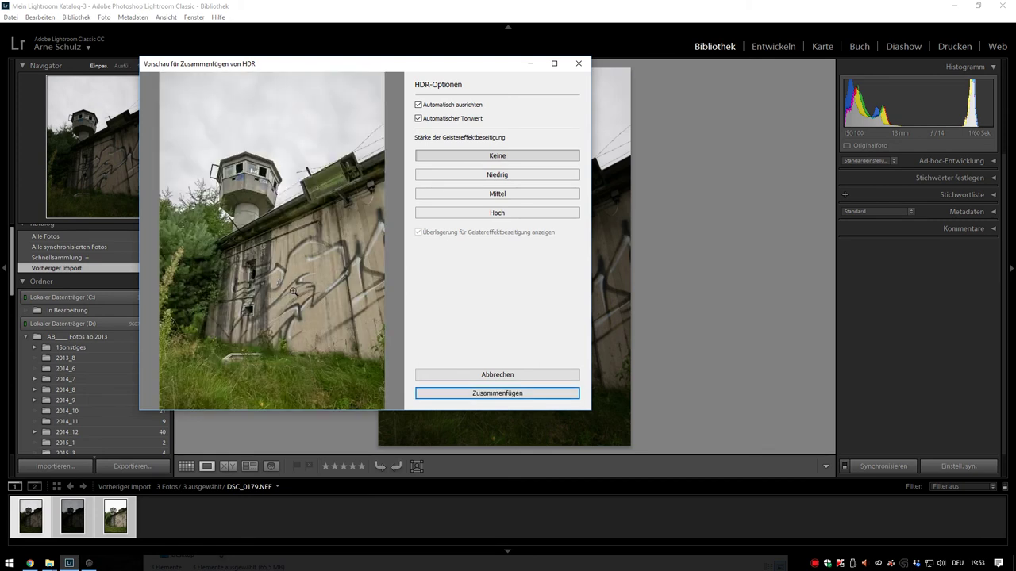
{"action": "left_click", "coordinate": [453, 393]}
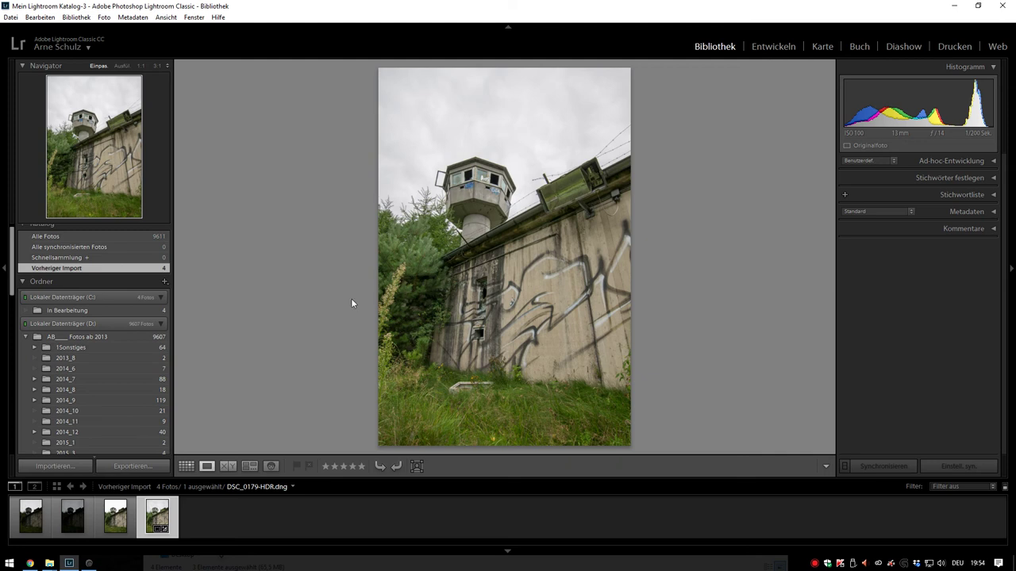
- Develop DSC_0179-HDR.dng by removing chromatic aberration and enabling the lens profile corrections
{"action": "left_click", "coordinate": [786, 45]}
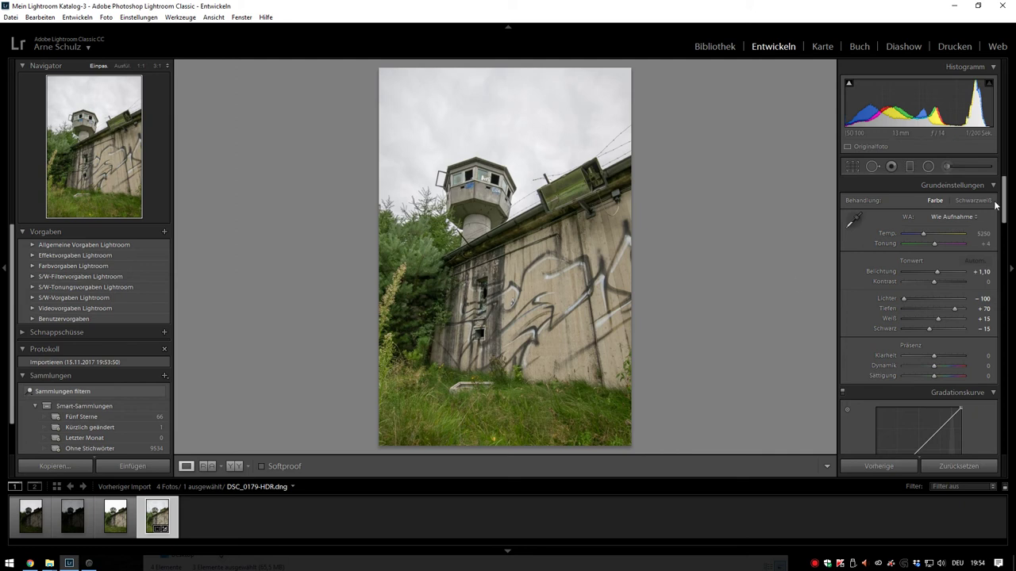
{"action": "left_click_drag", "start_coordinate": [1004, 205], "coordinate": [1001, 333]}
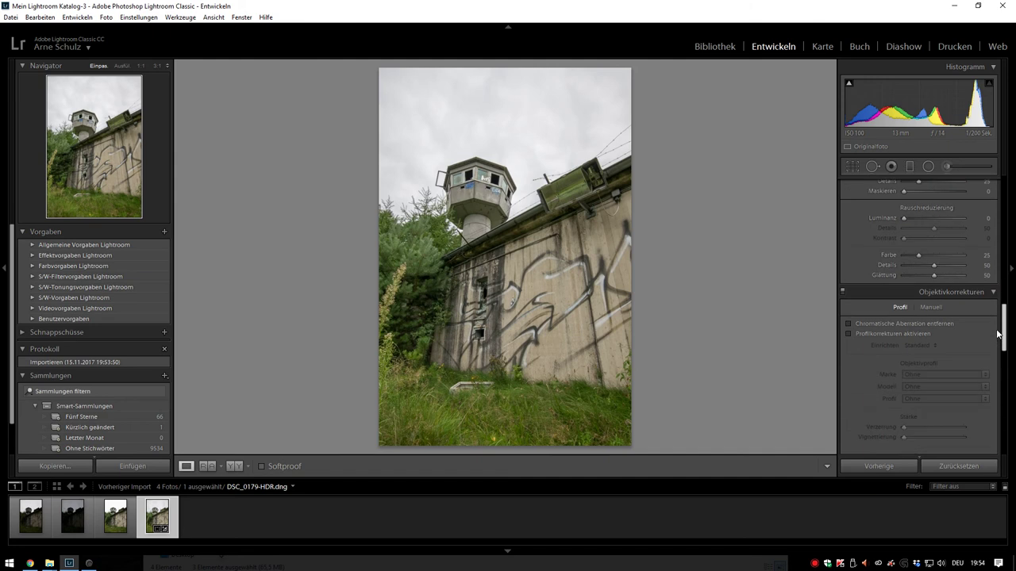
{"action": "left_click", "coordinate": [884, 324]}
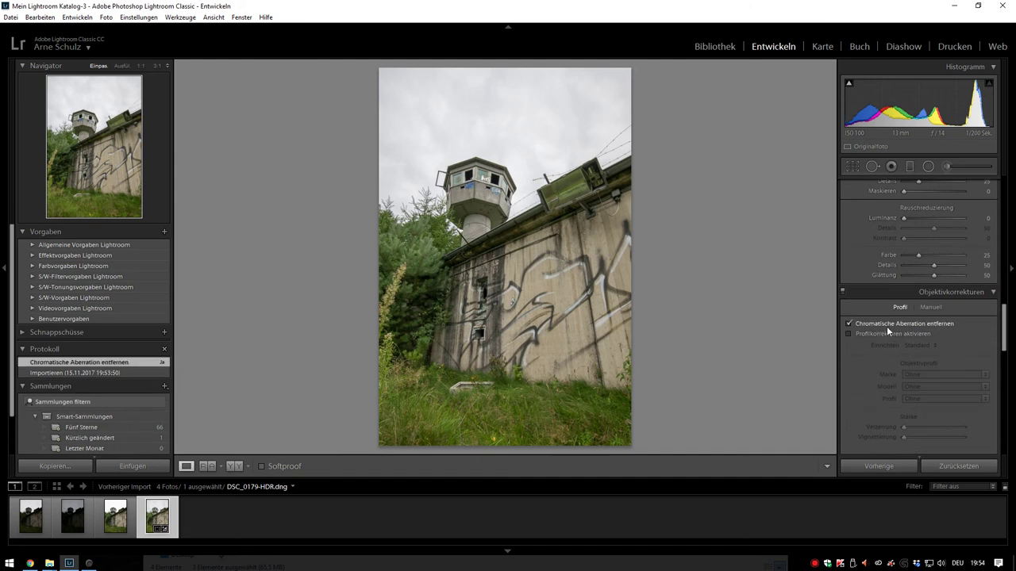
{"action": "left_click", "coordinate": [887, 335]}
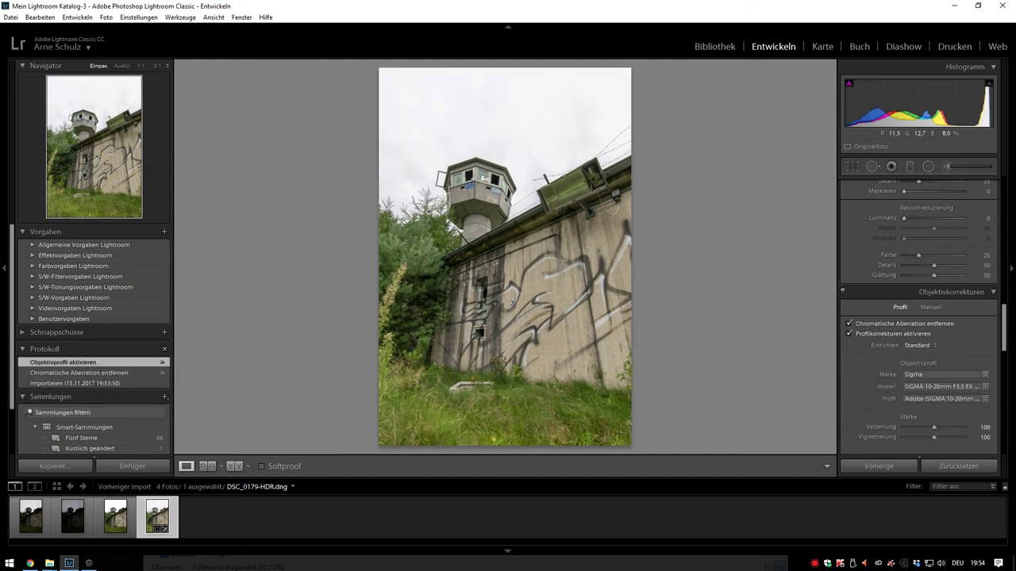
- Sharpen the HDR photo with an amount of 77 and masking of 50, using the tower window as the detail preview
{"action": "left_click_drag", "start_coordinate": [1005, 333], "coordinate": [1003, 295]}
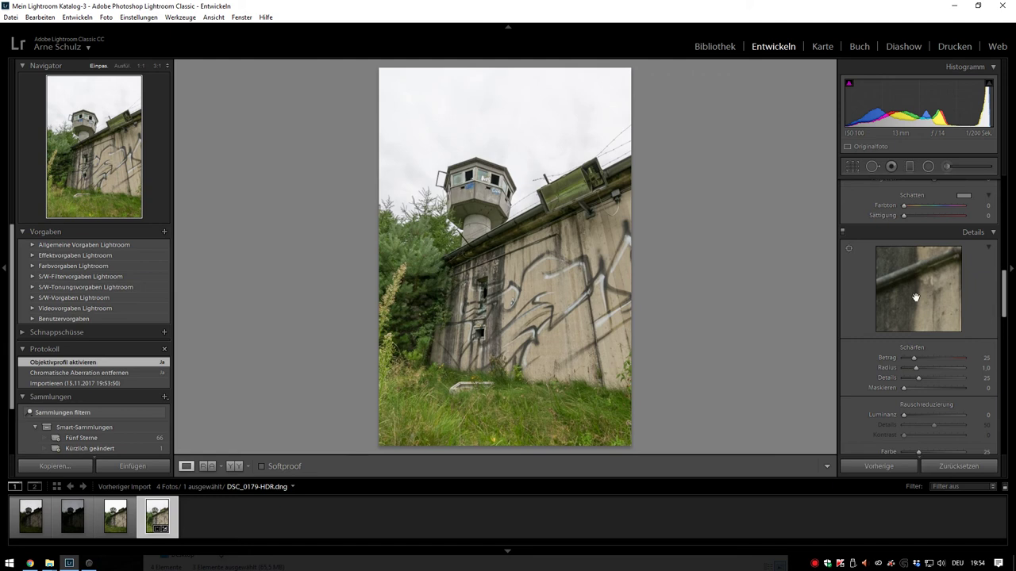
{"action": "left_click", "coordinate": [916, 254]}
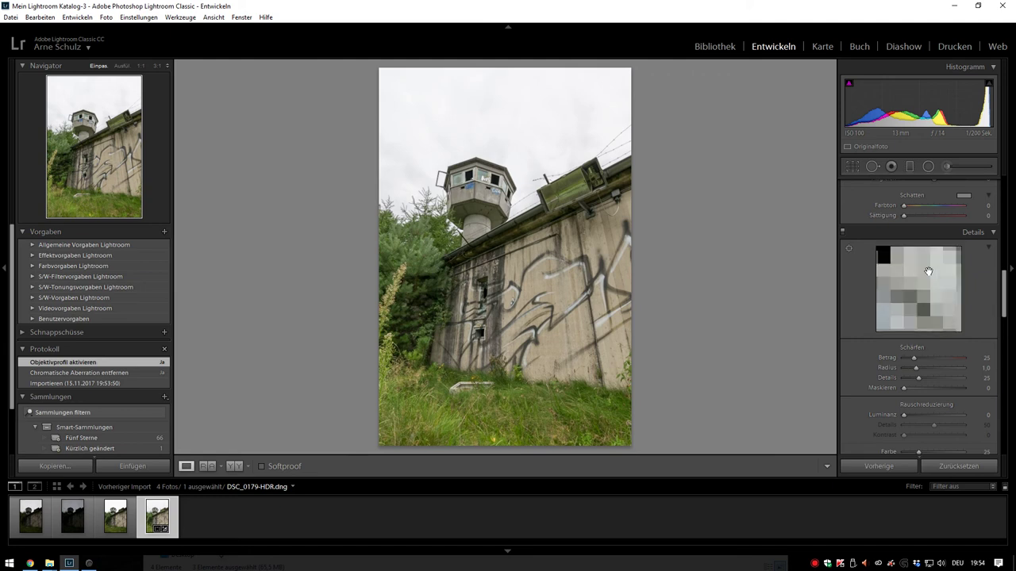
{"action": "left_click_drag", "start_coordinate": [930, 280], "coordinate": [898, 305]}
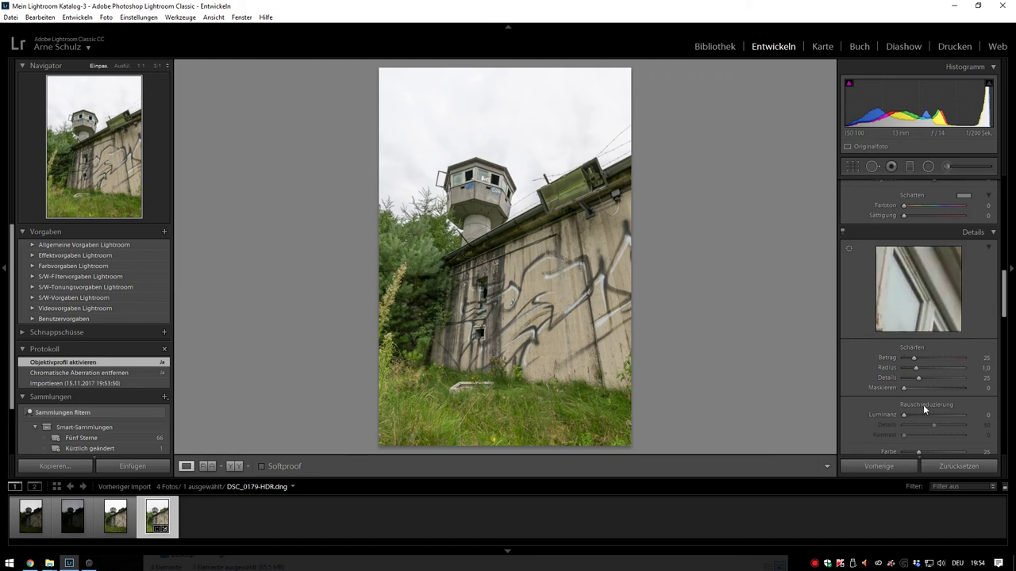
{"action": "left_click_drag", "start_coordinate": [915, 358], "coordinate": [936, 384]}
{"action": "key", "text": "alt"}
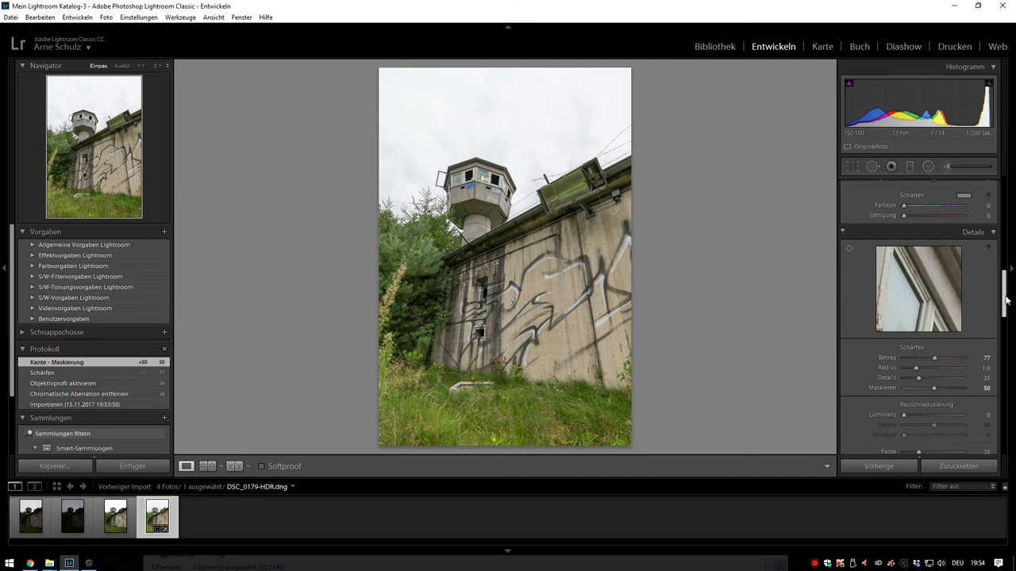
- Straighten the photo with the crop tool at an angle of −2.60 and apply the crop
{"action": "left_click_drag", "start_coordinate": [1002, 300], "coordinate": [1003, 200]}
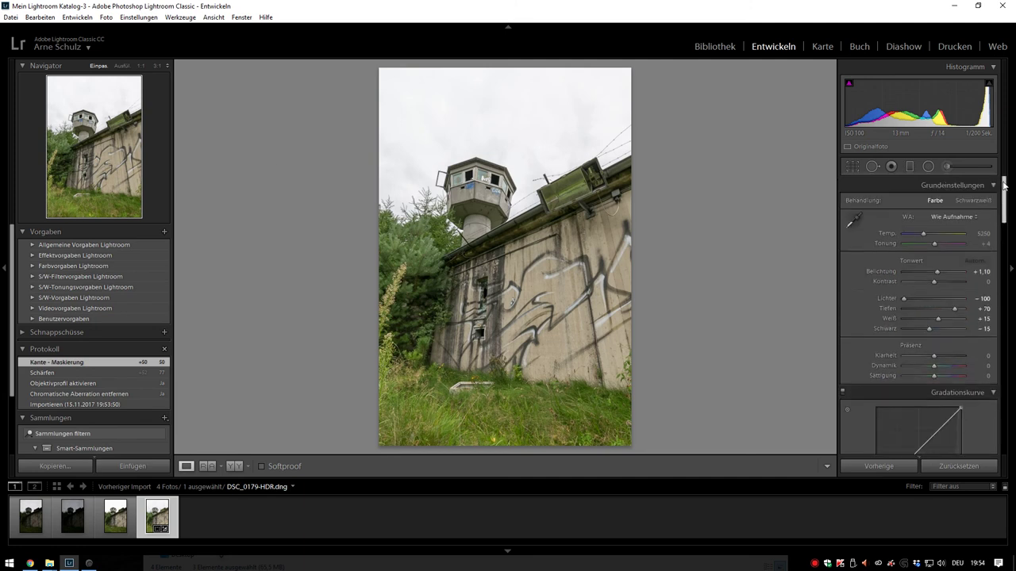
{"action": "left_click", "coordinate": [852, 167]}
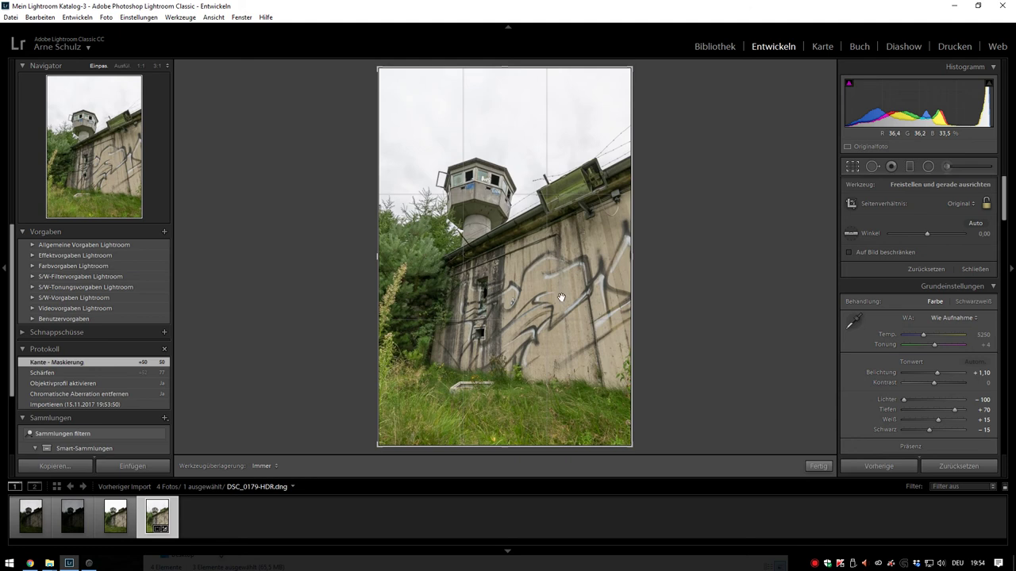
{"action": "mouse_move", "coordinate": [983, 233]}
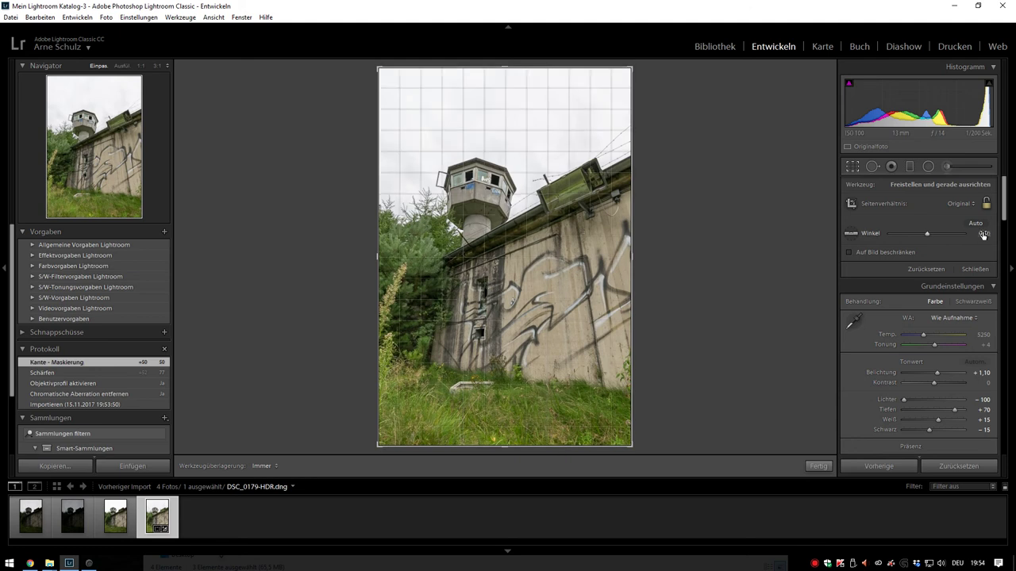
{"action": "mouse_move", "coordinate": [982, 234]}
{"action": "left_mouse_down"}
{"action": "mouse_move", "coordinate": [956, 233]}
{"action": "mouse_move", "coordinate": [979, 234]}
{"action": "left_mouse_up"}
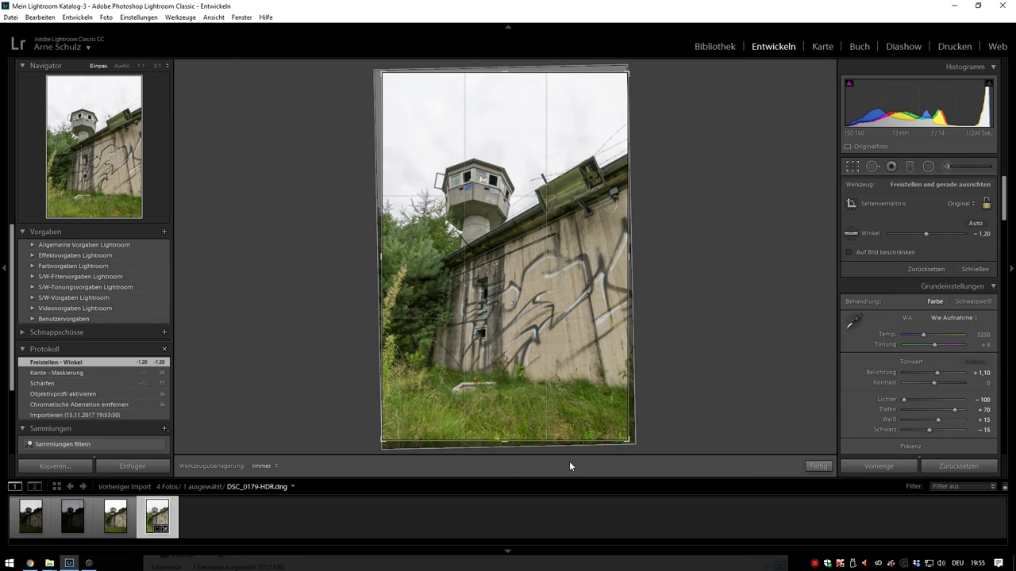
{"action": "left_click_drag", "start_coordinate": [977, 236], "coordinate": [976, 236]}
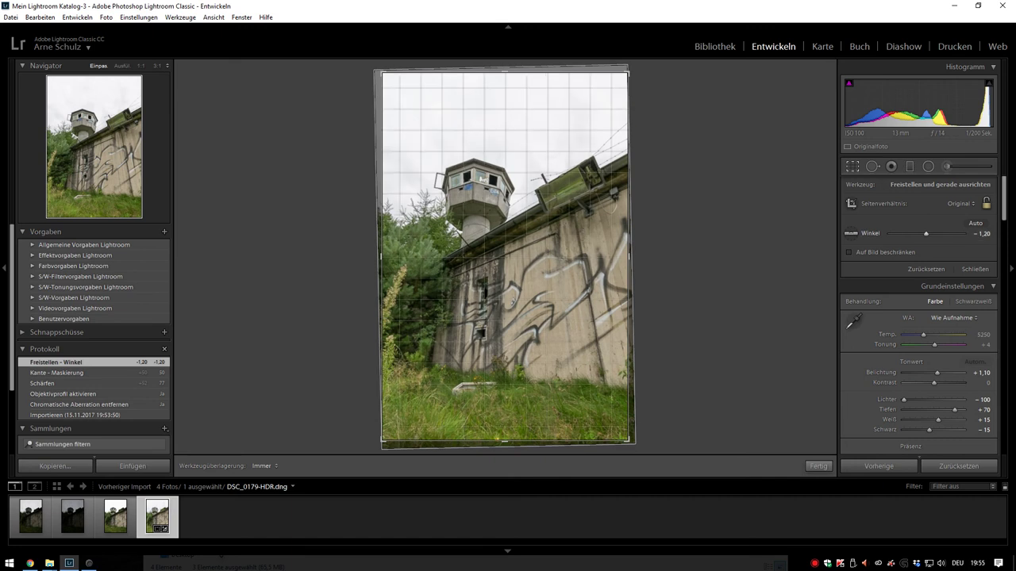
{"action": "left_click_drag", "start_coordinate": [976, 235], "coordinate": [951, 235]}
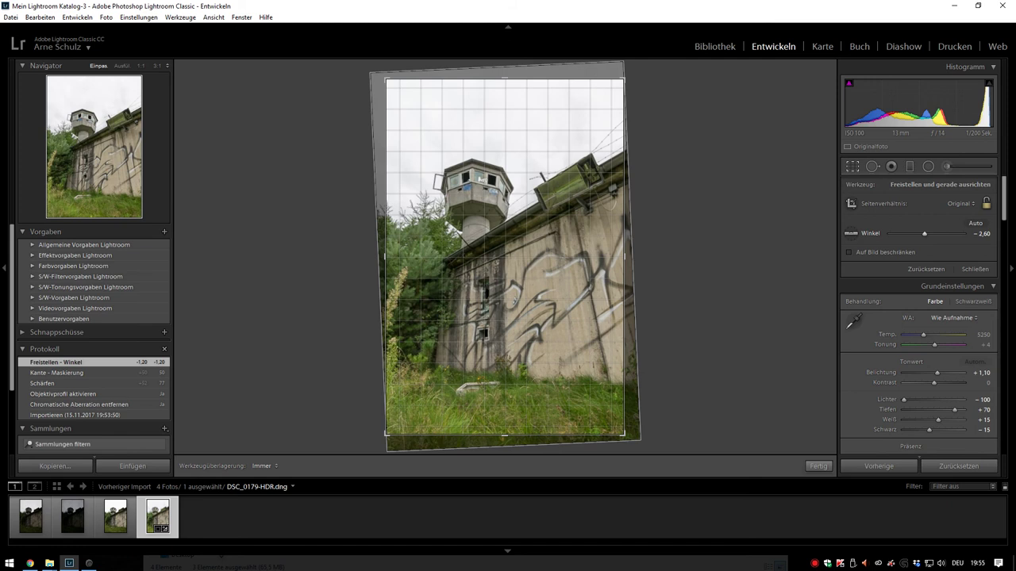
{"action": "left_click_drag", "start_coordinate": [979, 236], "coordinate": [979, 236]}
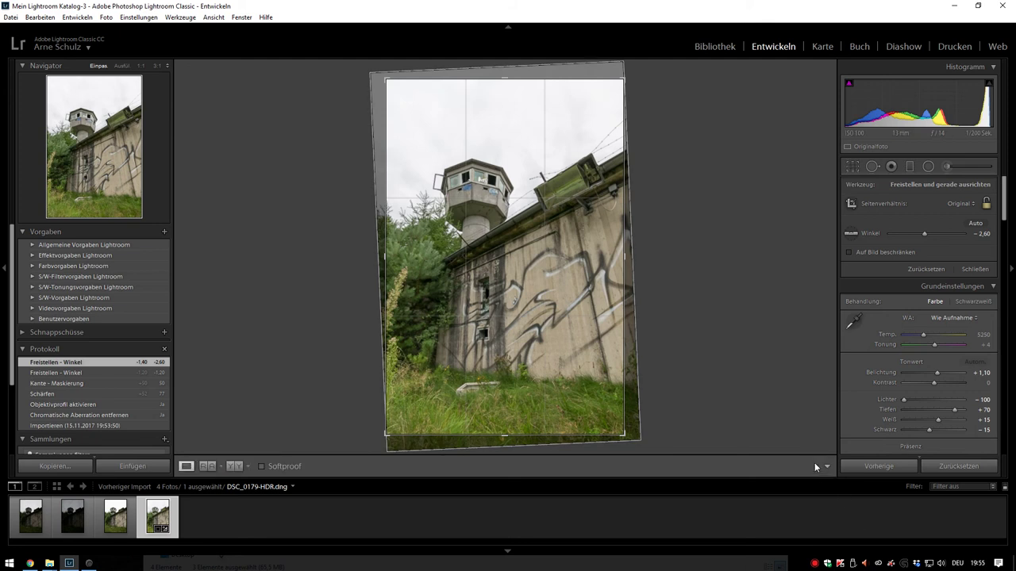
{"action": "left_click", "coordinate": [816, 466]}
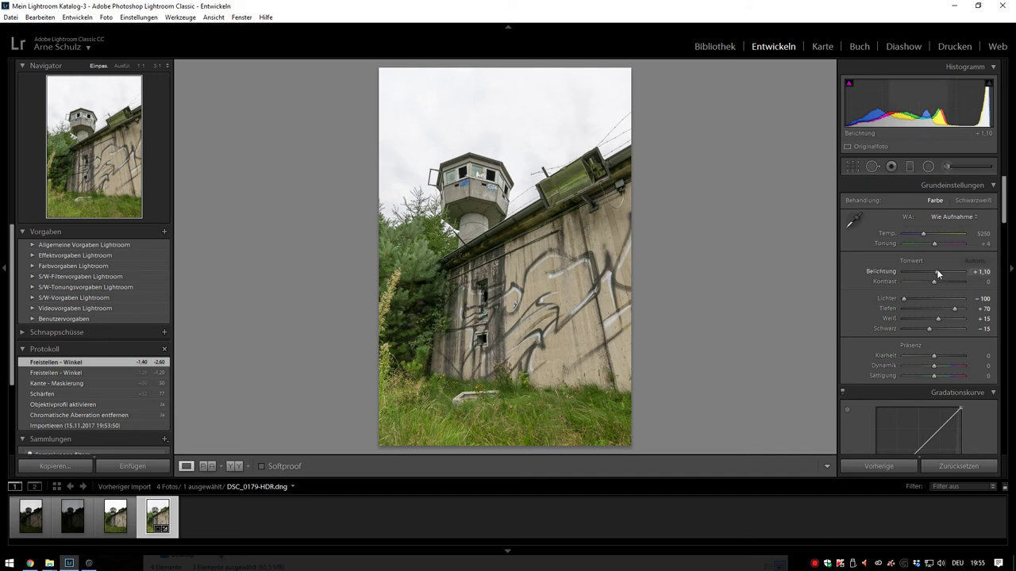
- Set the photo's exposure to −1.15, contrast to +19, clarity to +22, vibrance to +33 and saturation to −54
{"action": "mouse_move", "coordinate": [938, 274]}
{"action": "left_mouse_down"}
{"action": "mouse_move", "coordinate": [929, 272]}
{"action": "mouse_move", "coordinate": [939, 282]}
{"action": "left_mouse_up"}
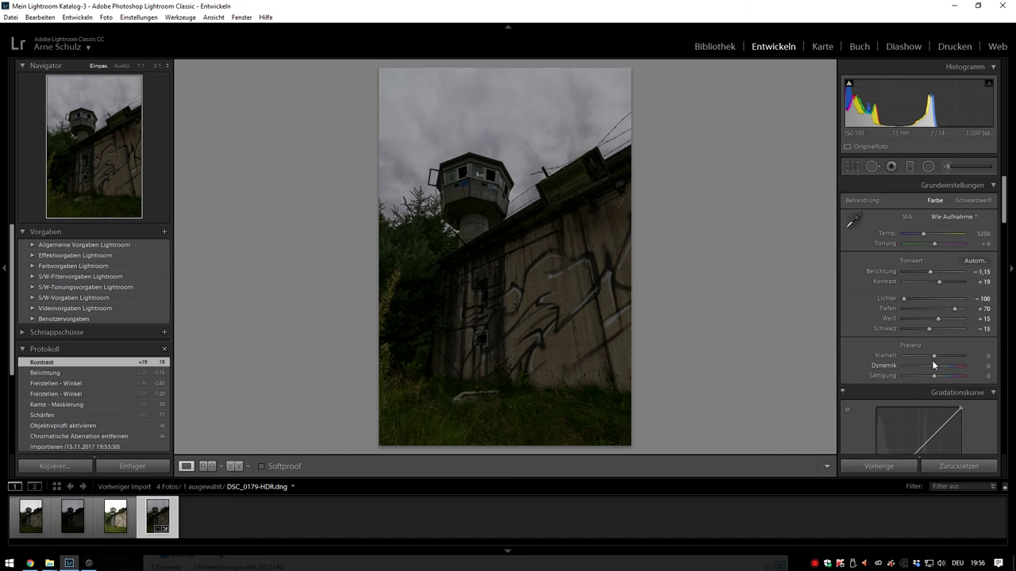
{"action": "left_click_drag", "start_coordinate": [934, 356], "coordinate": [941, 357]}
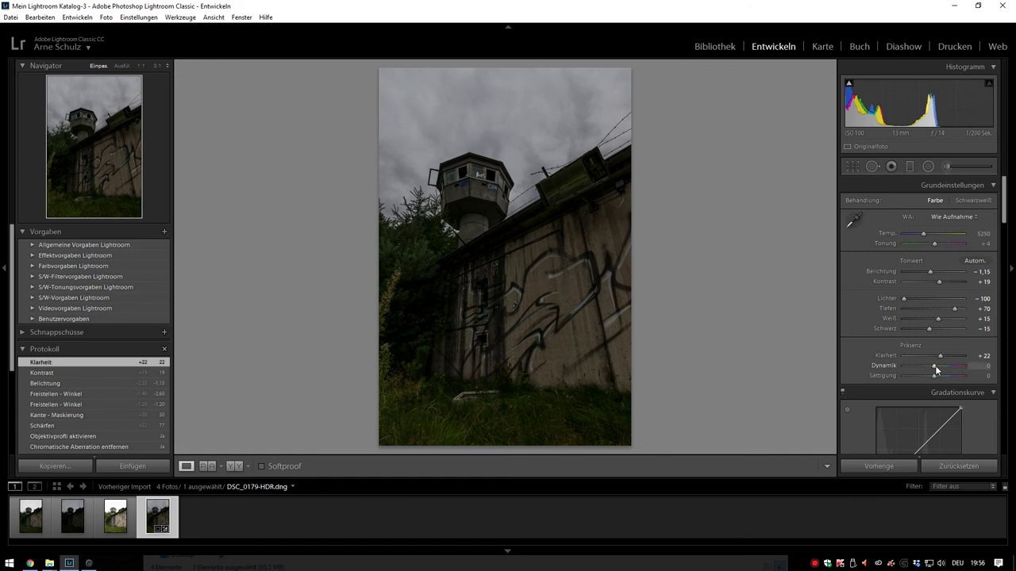
{"action": "left_click_drag", "start_coordinate": [947, 366], "coordinate": [918, 376]}
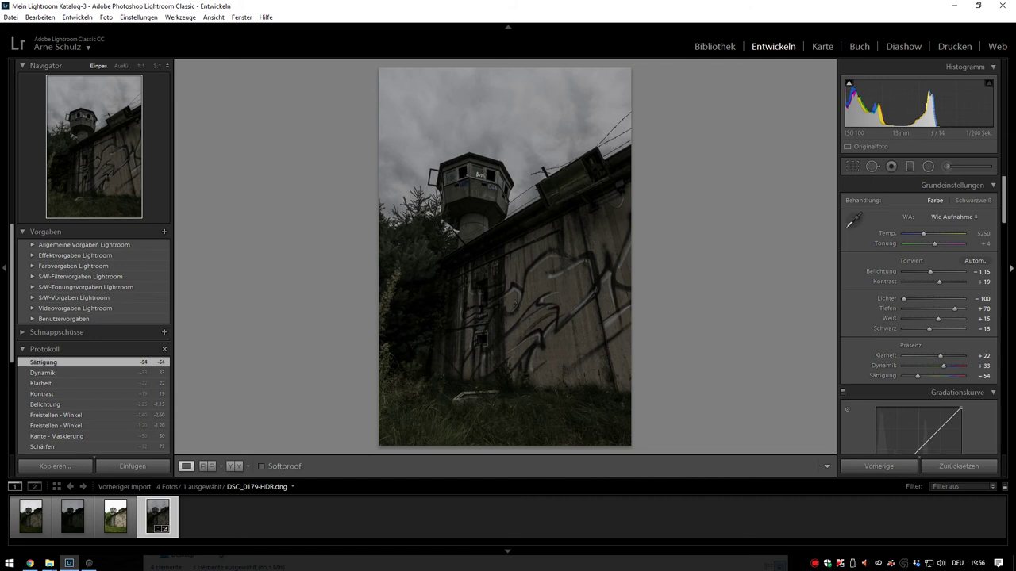
- Place an inverted radial filter with feather 50 as a wide, tilted ellipse covering the graffiti wall
{"action": "mouse_move", "coordinate": [1005, 190]}
{"action": "left_mouse_down"}
{"action": "mouse_move", "coordinate": [1005, 231]}
{"action": "mouse_move", "coordinate": [1014, 181]}
{"action": "left_mouse_up"}
{"action": "left_click", "coordinate": [955, 167]}
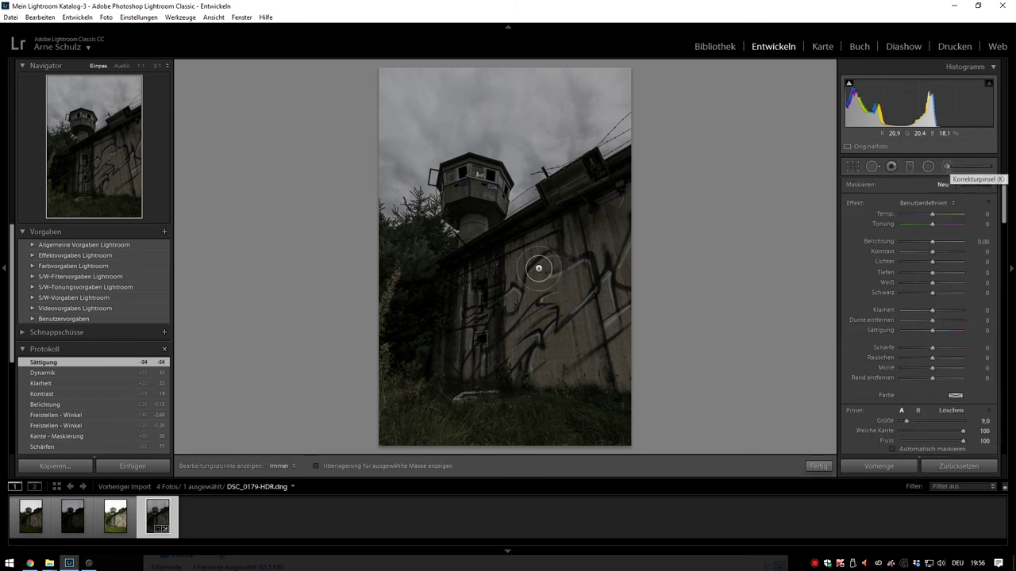
{"action": "left_click", "coordinate": [928, 167]}
{"action": "left_click_drag", "start_coordinate": [486, 305], "coordinate": [586, 304]}
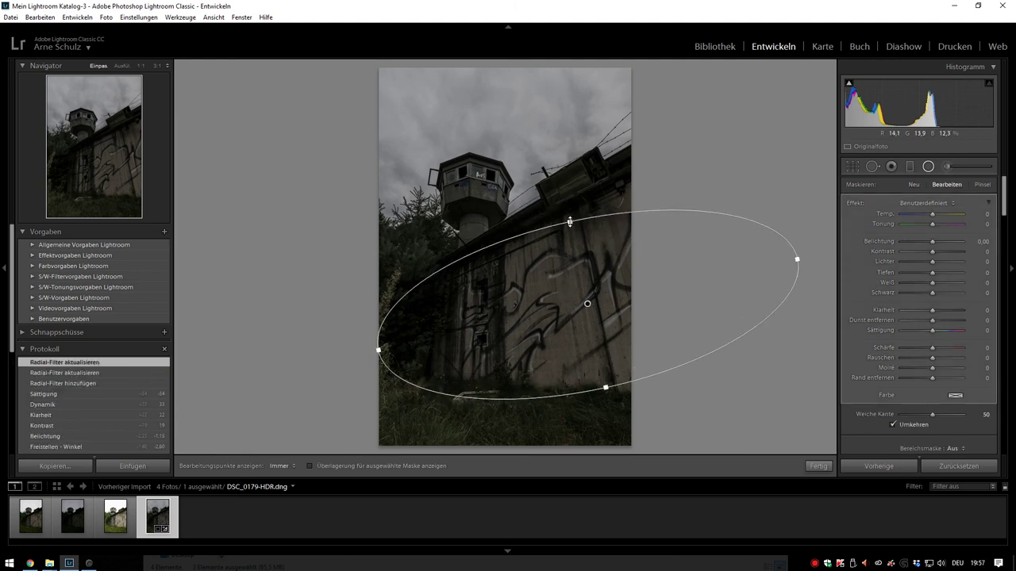
{"action": "left_click_drag", "start_coordinate": [566, 221], "coordinate": [565, 201]}
{"action": "left_click_drag", "start_coordinate": [588, 303], "coordinate": [585, 296]}
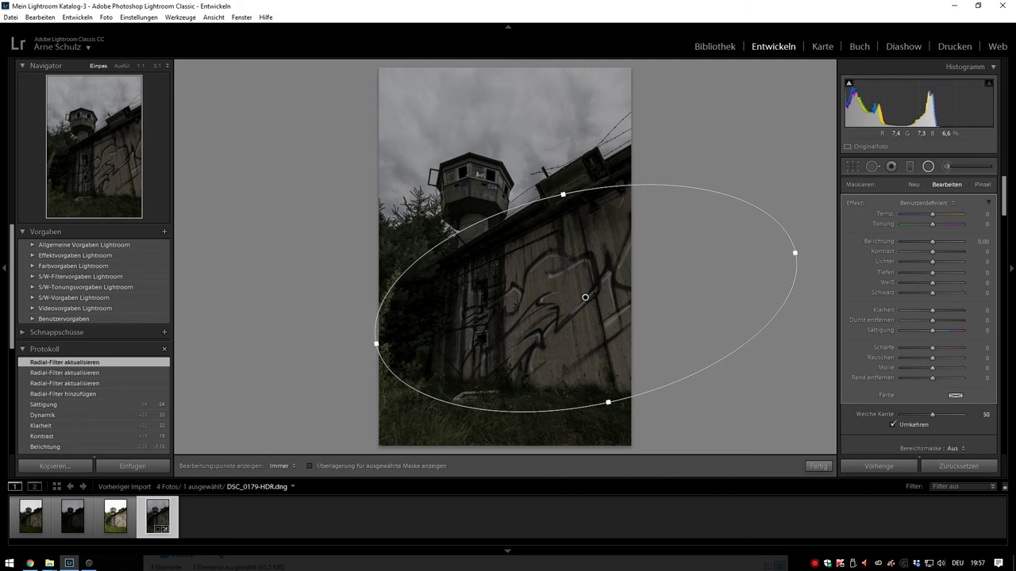
- Set the wall's radial filter to exposure 1.08, blacks −15, dehaze 11 and clarity 13
{"action": "left_click_drag", "start_coordinate": [933, 243], "coordinate": [938, 239]}
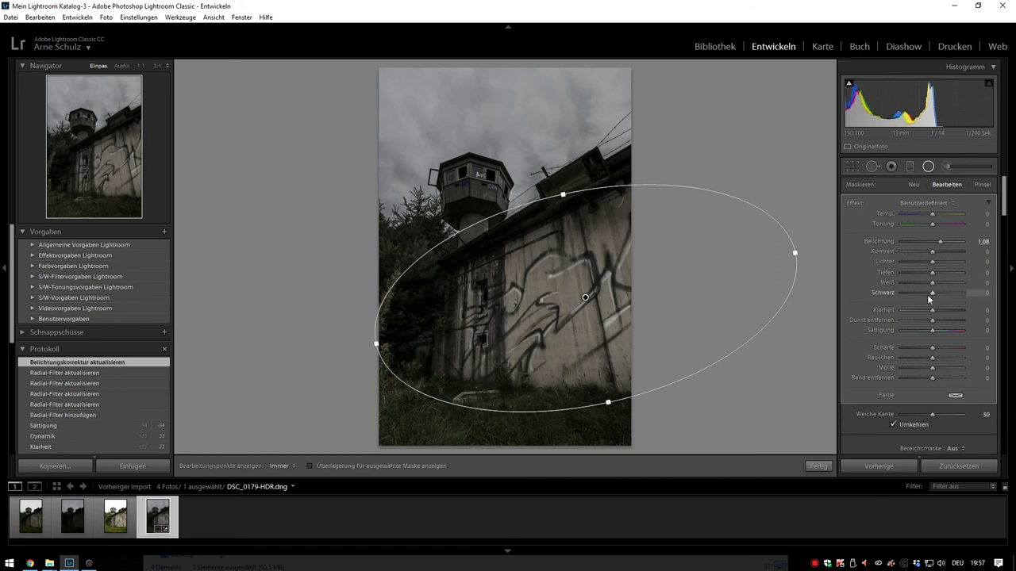
{"action": "left_click_drag", "start_coordinate": [933, 296], "coordinate": [928, 296]}
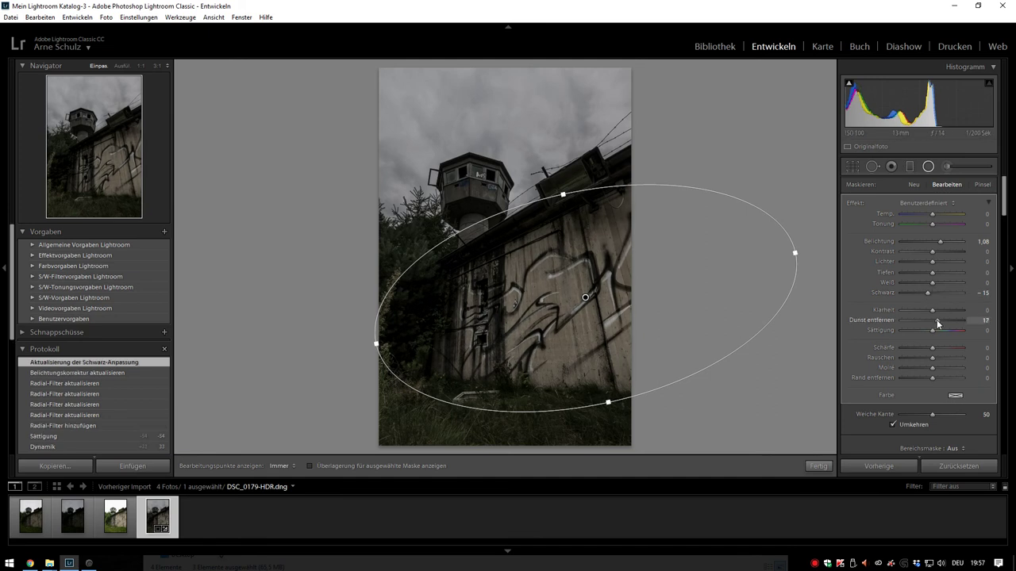
{"action": "left_click_drag", "start_coordinate": [937, 320], "coordinate": [937, 311]}
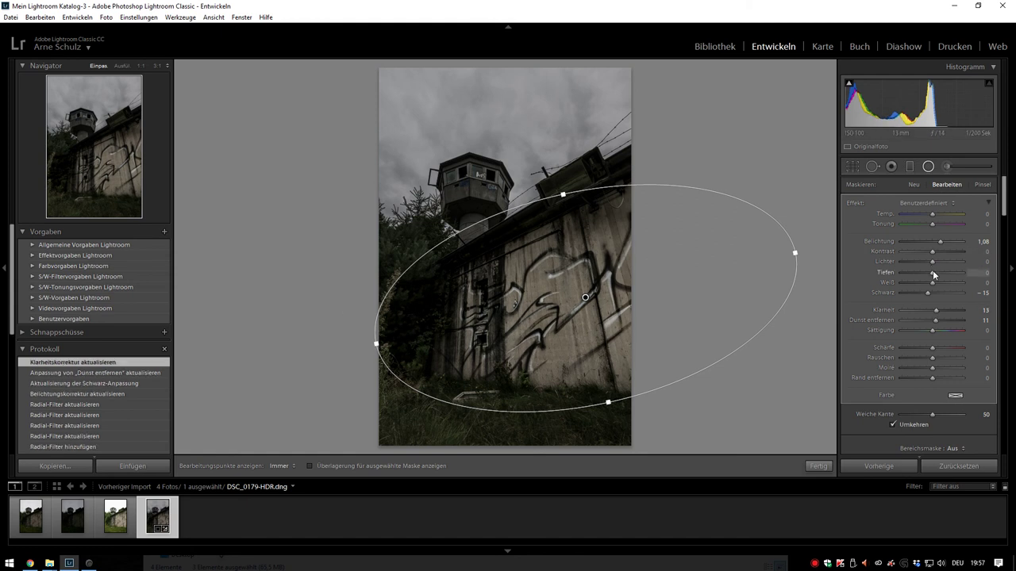
- Set the shadows of the wall's radial filter to 18 and finish editing the filter
{"action": "left_click_drag", "start_coordinate": [933, 272], "coordinate": [938, 272]}
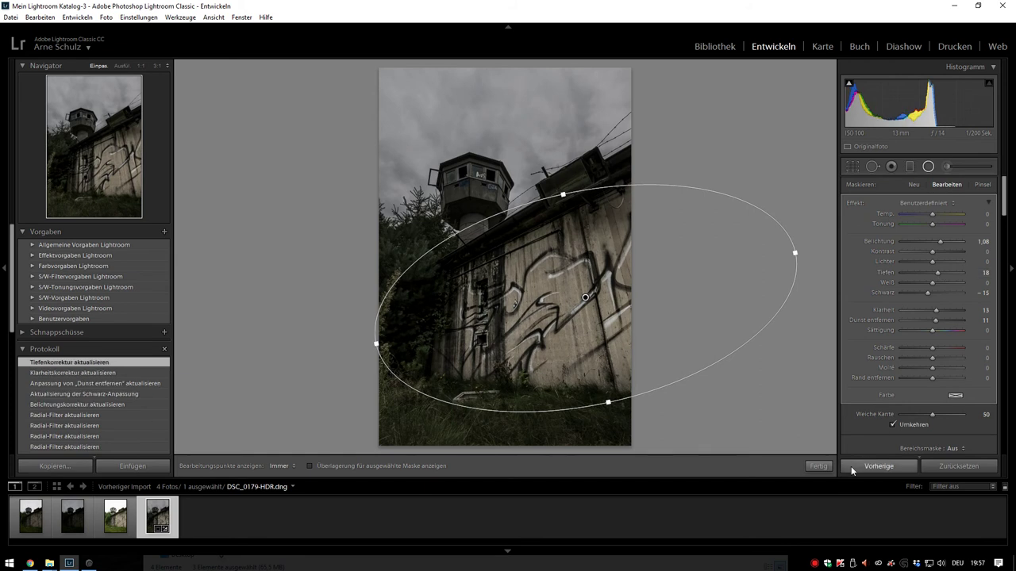
{"action": "left_click", "coordinate": [816, 466]}
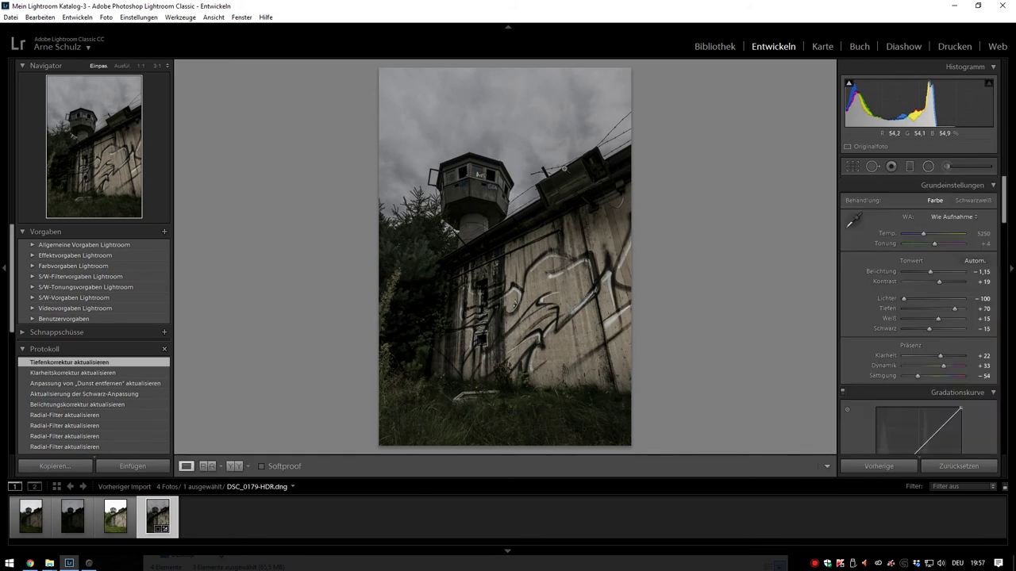
- Brush over the watchtower with a size 7 adjustment brush and set exposure 0.66, whites 34, blacks −6 and clarity 18
{"action": "left_click", "coordinate": [947, 167]}
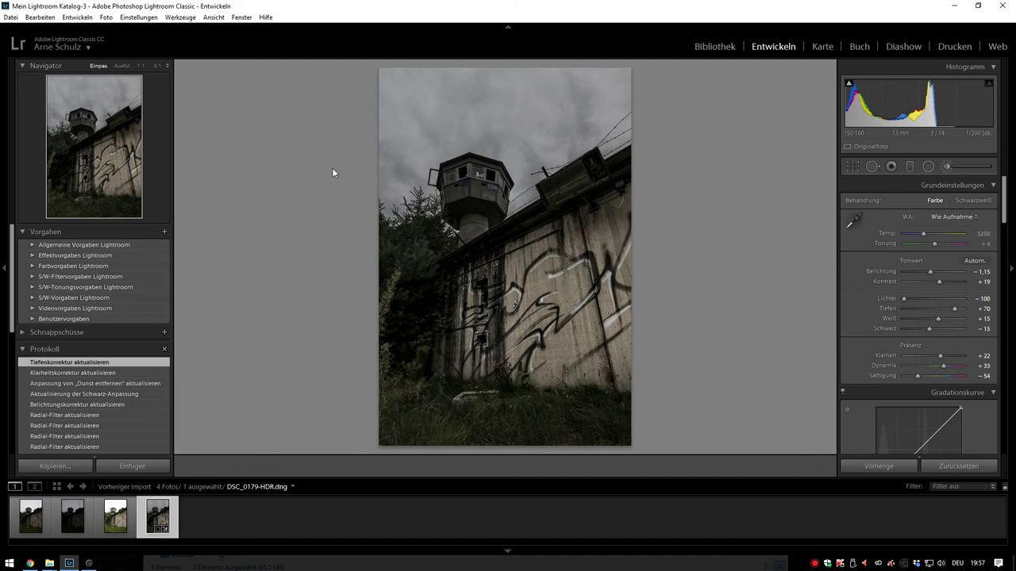
{"action": "key", "text": "h"}
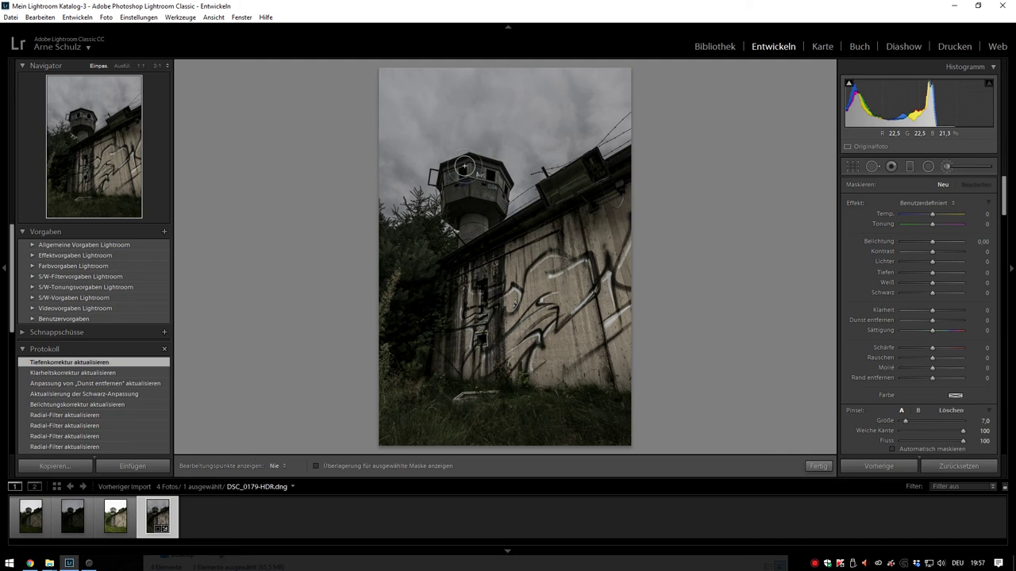
{"action": "left_click_drag", "start_coordinate": [465, 183], "coordinate": [458, 216]}
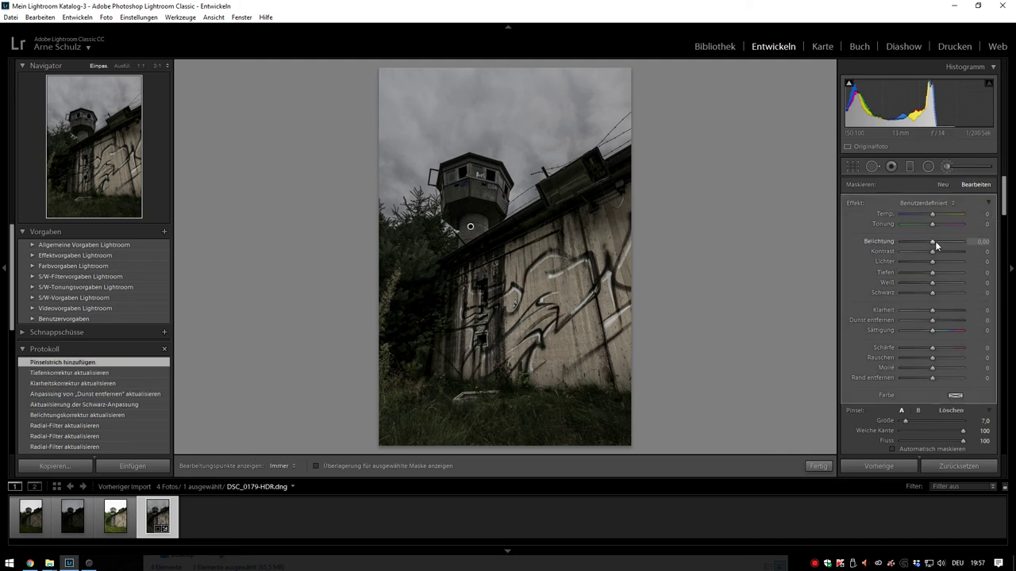
{"action": "left_click_drag", "start_coordinate": [935, 245], "coordinate": [939, 241]}
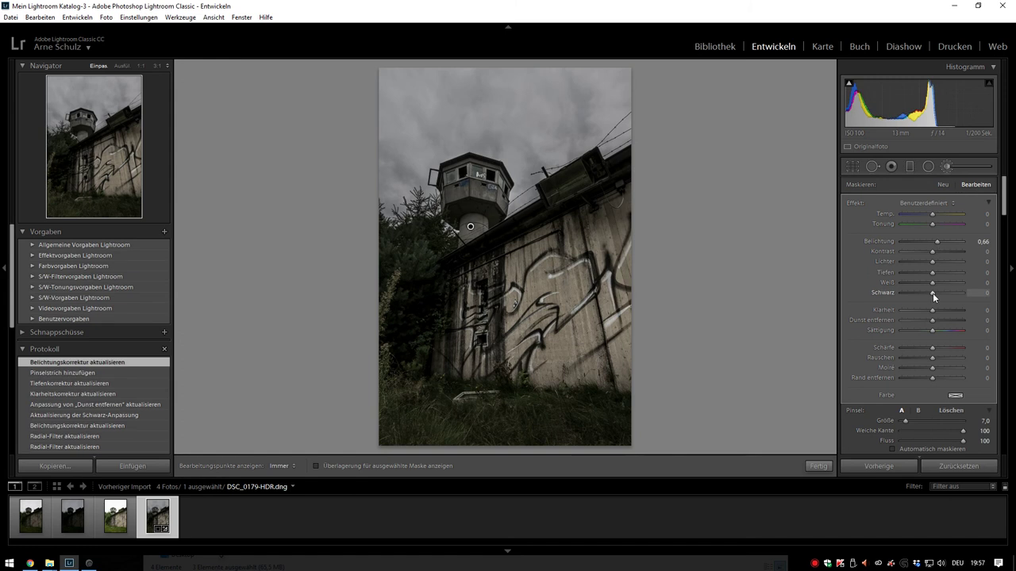
{"action": "mouse_move", "coordinate": [942, 282]}
{"action": "left_mouse_down"}
{"action": "mouse_move", "coordinate": [939, 314]}
{"action": "mouse_move", "coordinate": [932, 294]}
{"action": "left_mouse_up"}
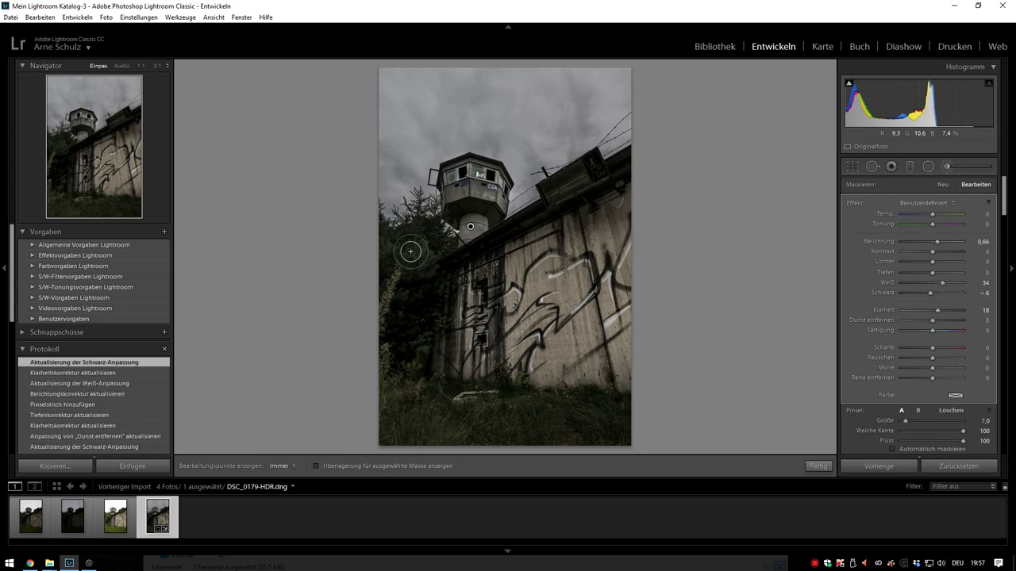
{"action": "left_click", "coordinate": [818, 467]}
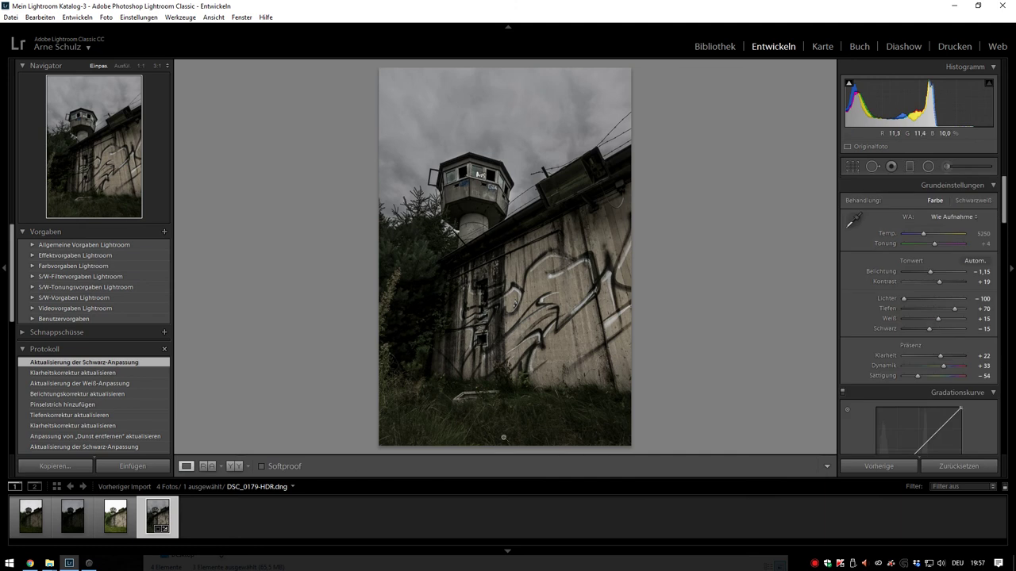
- Paint a new adjustment brush mask of size 13 over the grass and the trees beside the wall
{"action": "left_click", "coordinate": [500, 414]}
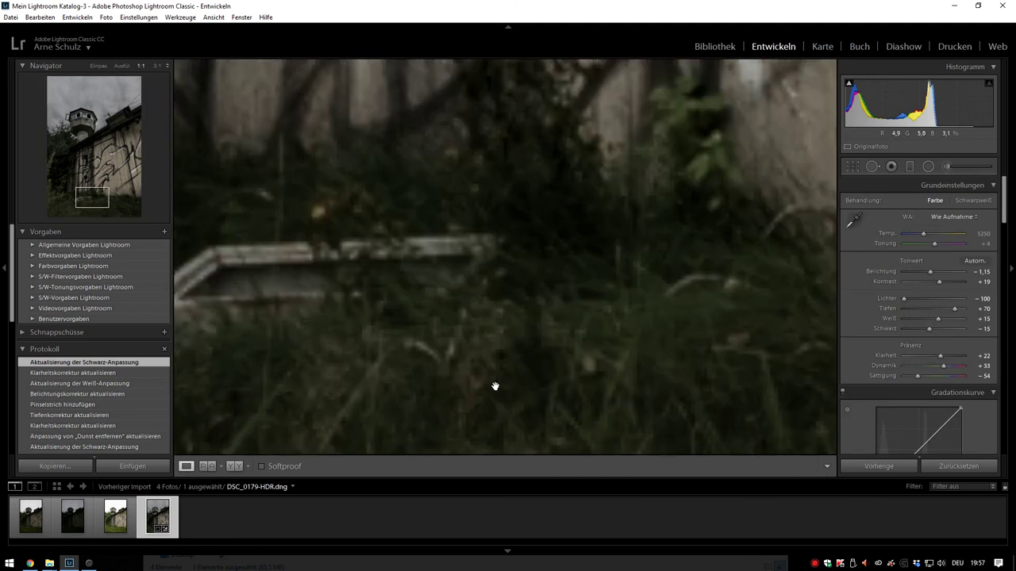
{"action": "left_click_drag", "start_coordinate": [376, 370], "coordinate": [553, 206]}
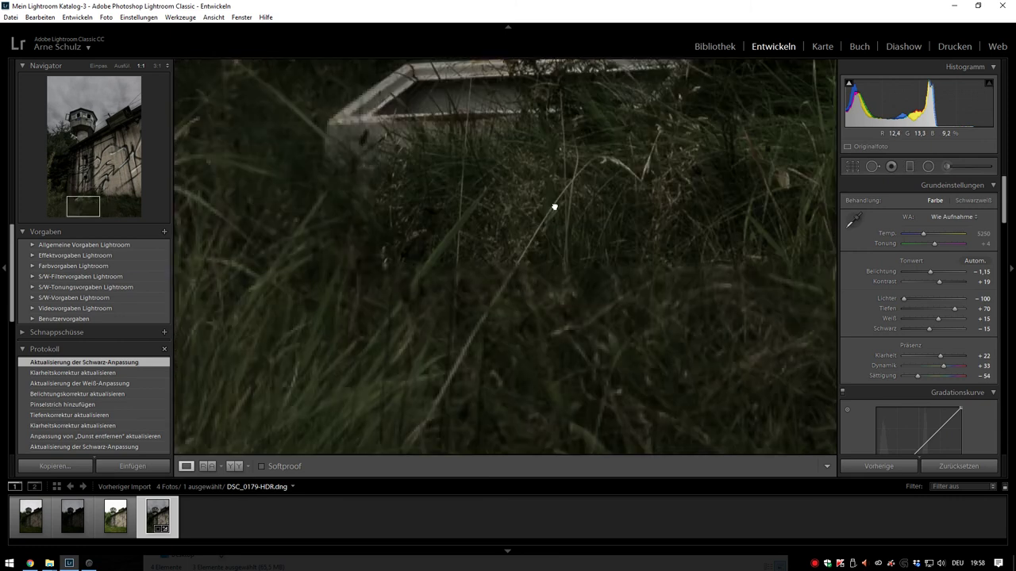
{"action": "left_click", "coordinate": [520, 233]}
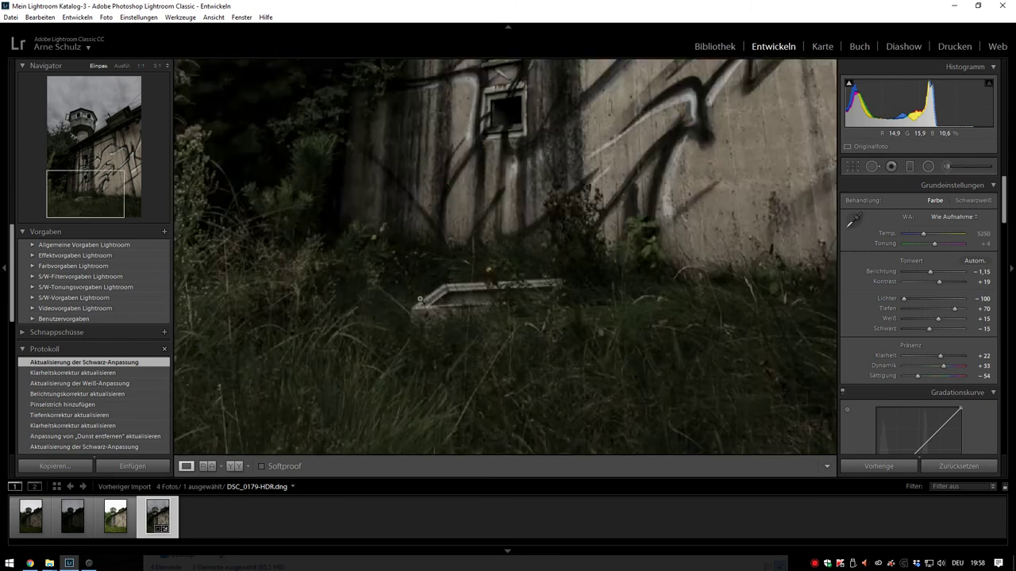
{"action": "left_click", "coordinate": [946, 166]}
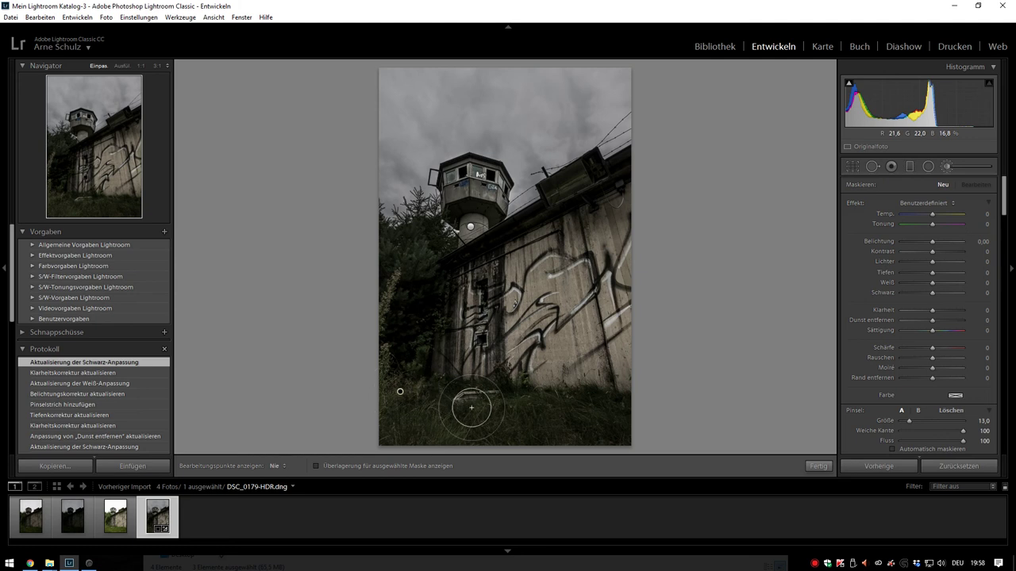
{"action": "key", "text": "h"}
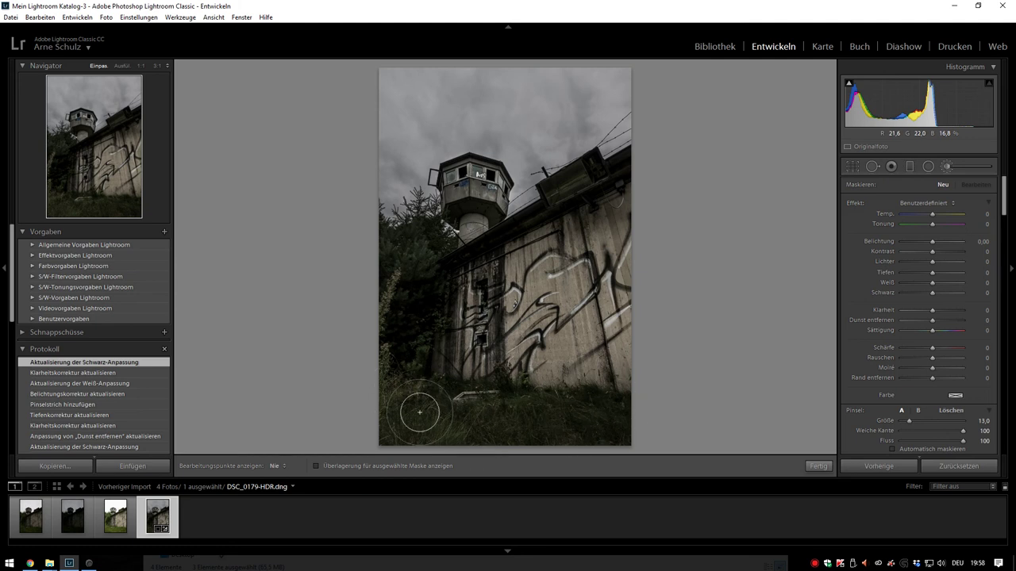
{"action": "mouse_move", "coordinate": [408, 235]}
{"action": "left_mouse_down"}
{"action": "mouse_move", "coordinate": [418, 249]}
{"action": "mouse_move", "coordinate": [393, 305]}
{"action": "left_mouse_up"}
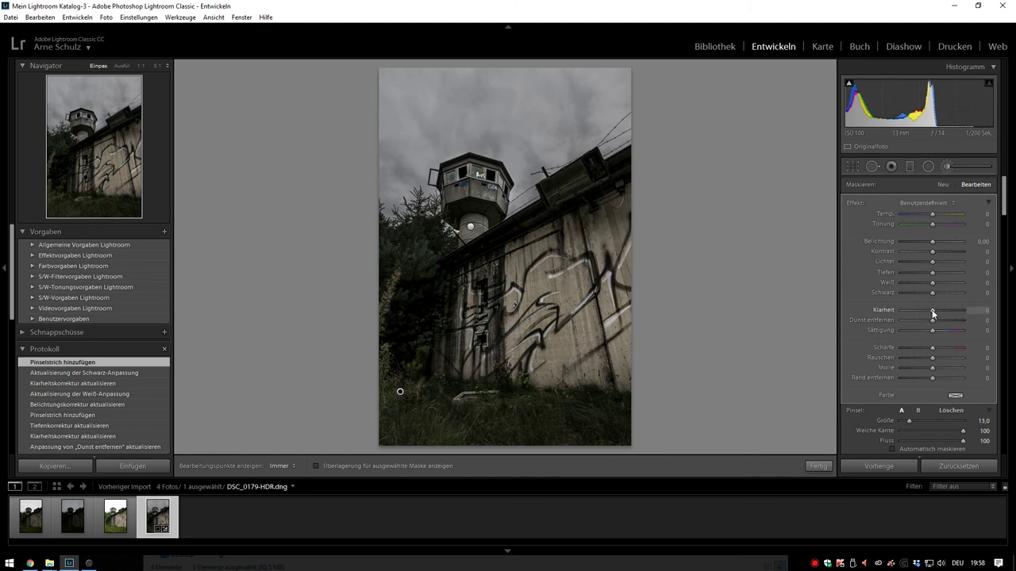
- Set the vegetation brush mask to clarity 60, dehaze 15, blacks −15, whites 37 and shadows 10, and finish it
{"action": "left_click", "coordinate": [942, 312]}
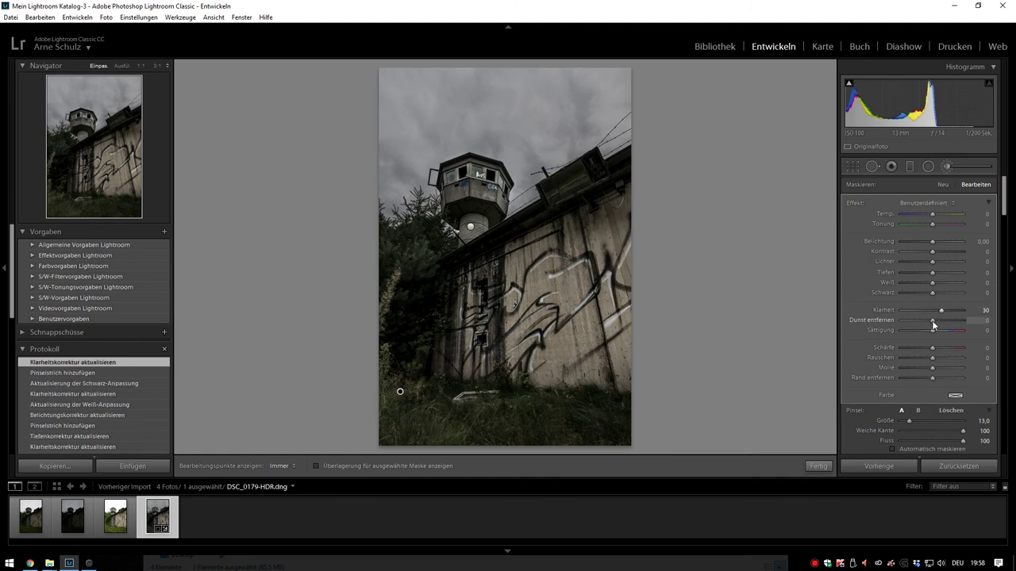
{"action": "left_click_drag", "start_coordinate": [936, 320], "coordinate": [928, 295]}
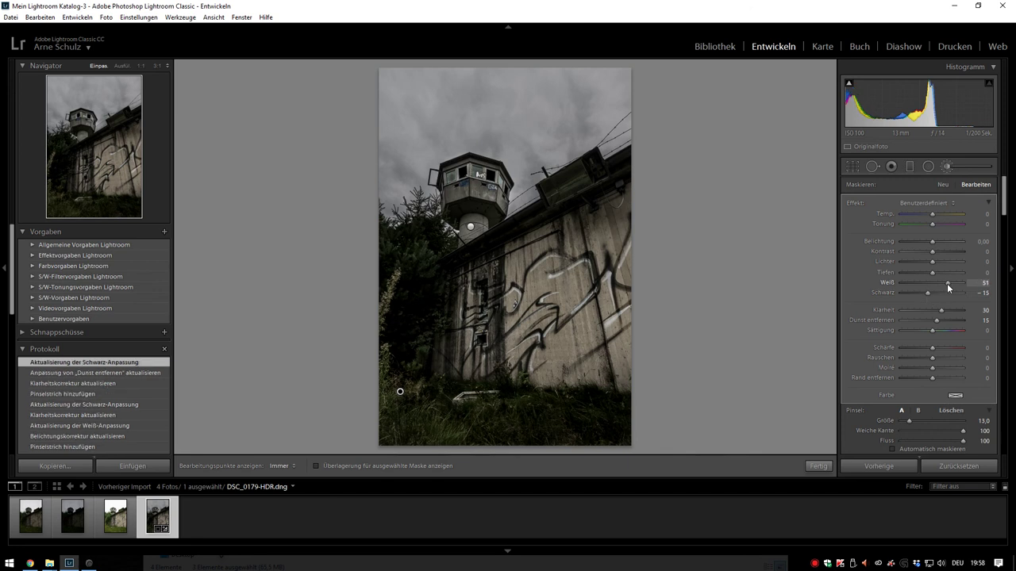
{"action": "left_click_drag", "start_coordinate": [944, 284], "coordinate": [936, 274]}
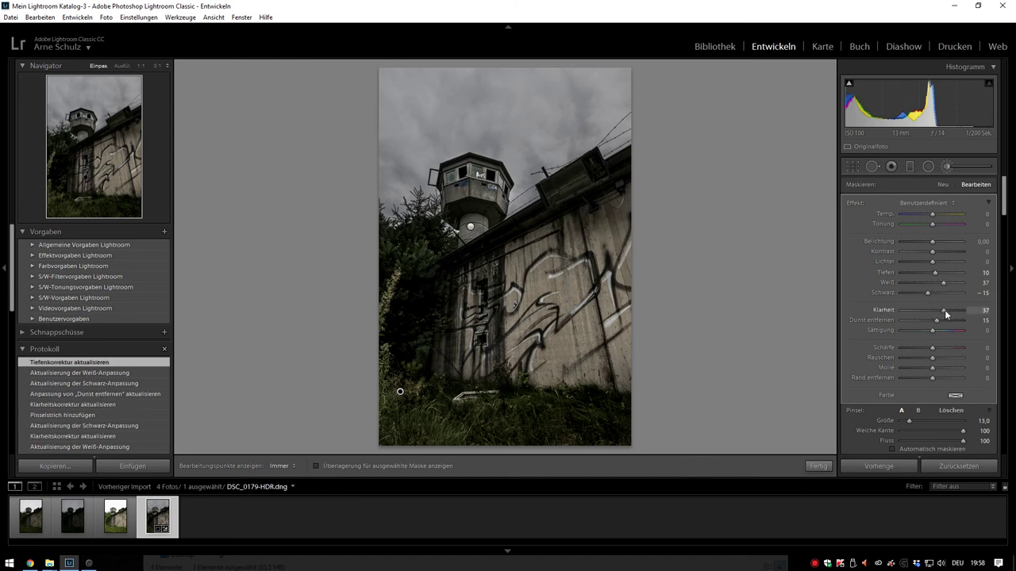
{"action": "left_click_drag", "start_coordinate": [945, 315], "coordinate": [950, 314]}
{"action": "left_click", "coordinate": [813, 466]}
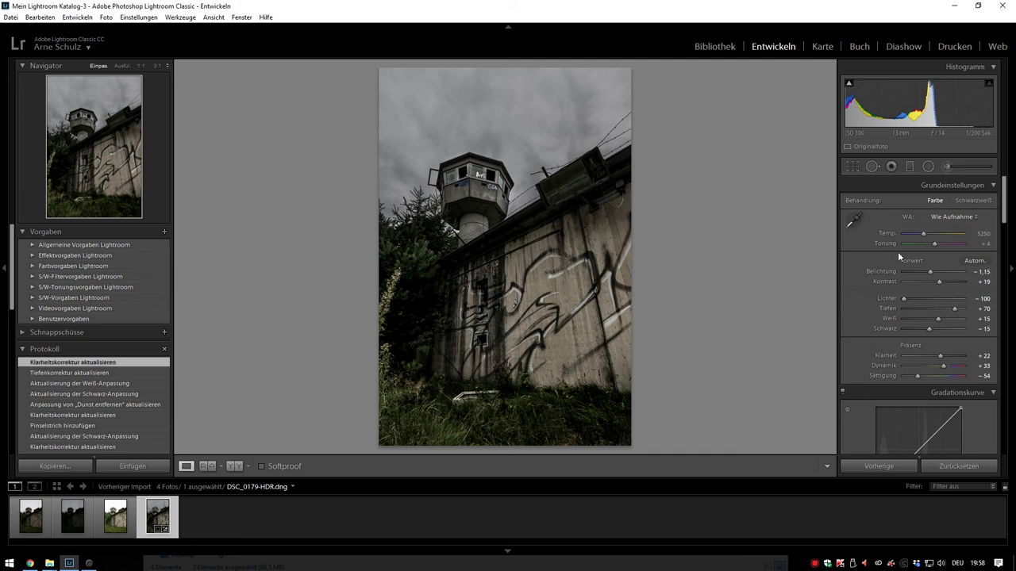
- Reselect the vegetation mask and erase it from the bright weeds along the photo's edge with a size 5 eraser brush
{"action": "left_click", "coordinate": [946, 166]}
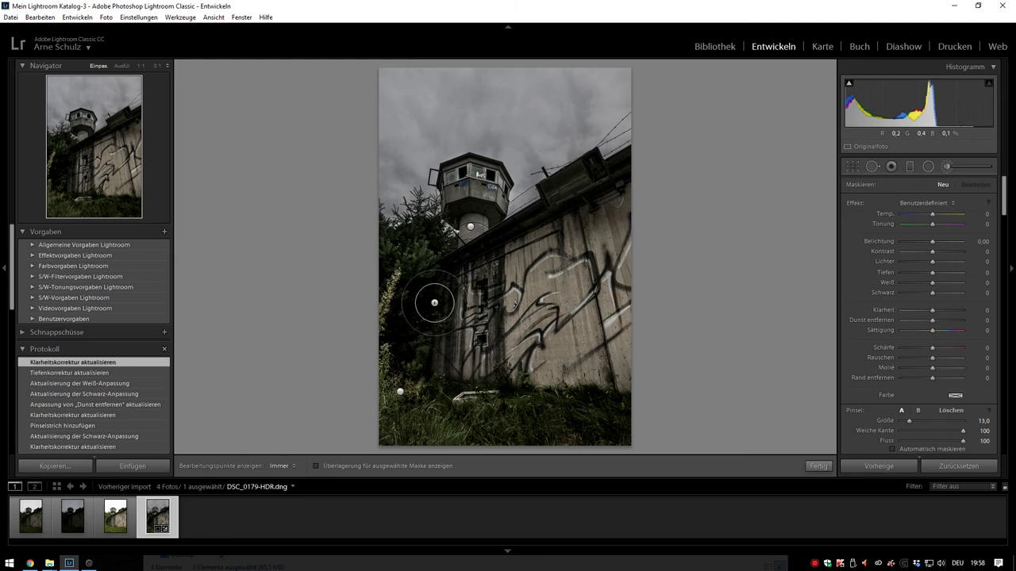
{"action": "mouse_move", "coordinate": [471, 233]}
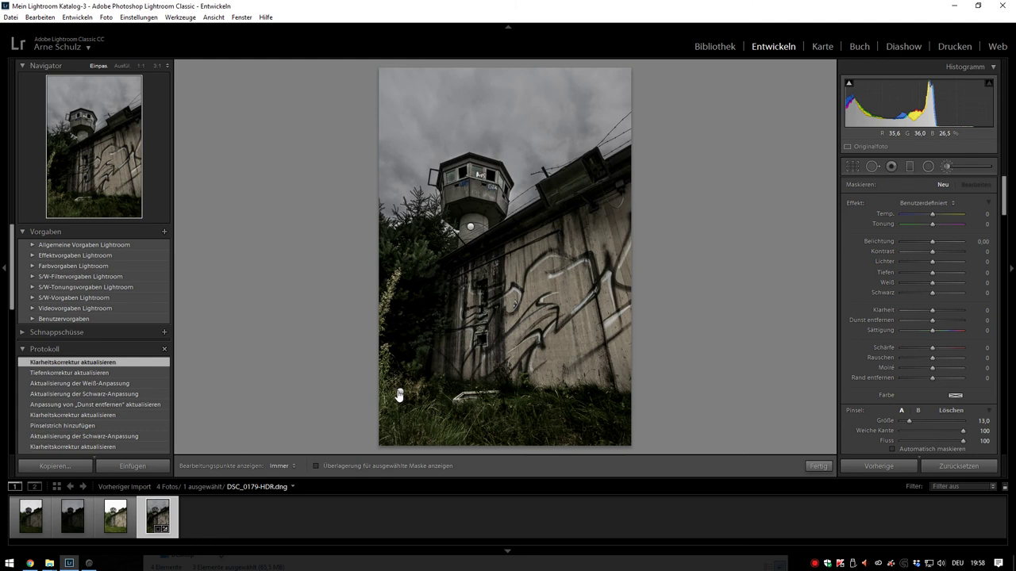
{"action": "mouse_move", "coordinate": [401, 395]}
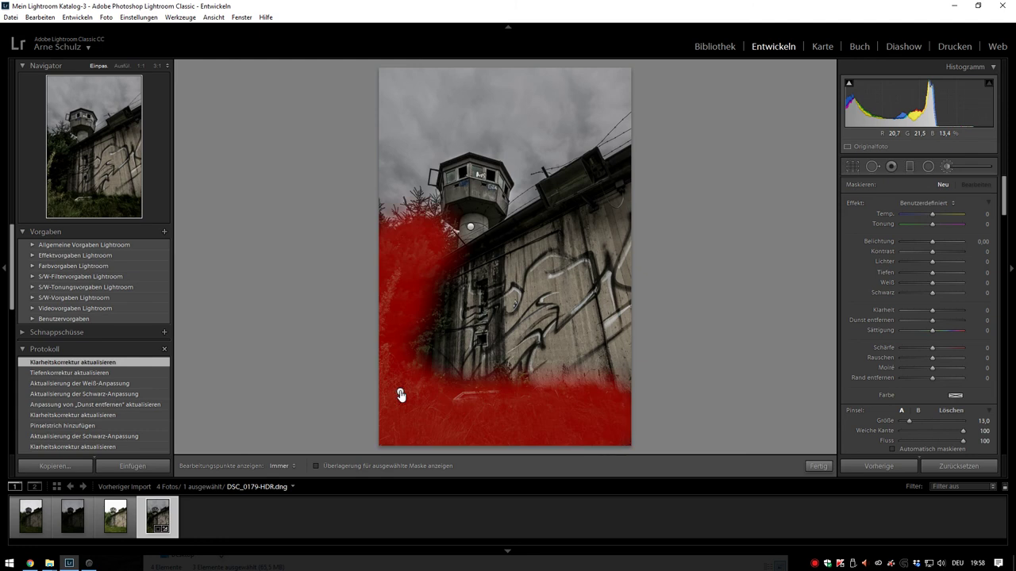
{"action": "left_click", "coordinate": [401, 393]}
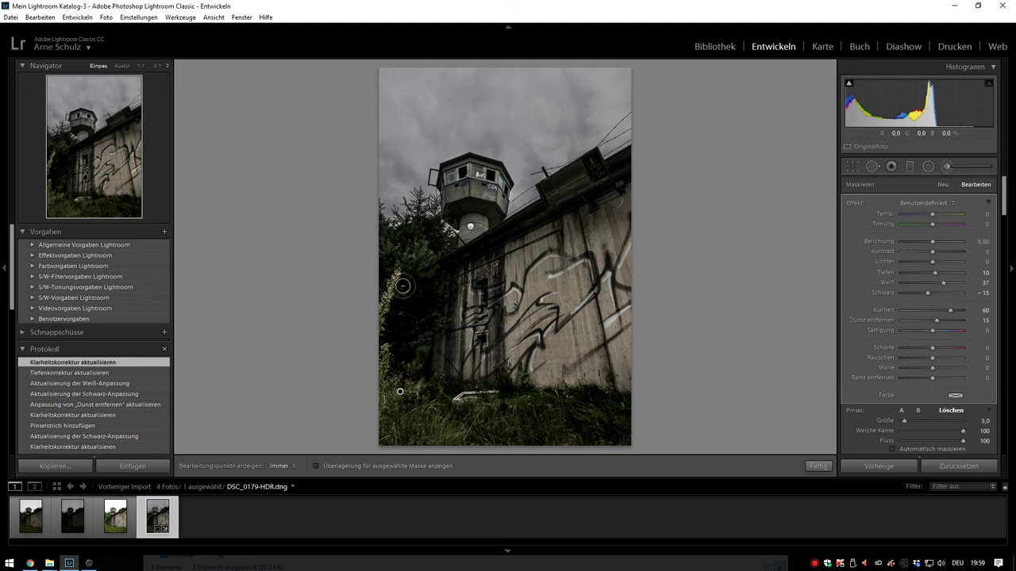
{"action": "scroll", "coordinate": [397, 273], "scroll_direction": "down", "scroll_amount": 4}
{"action": "key", "text": "h"}
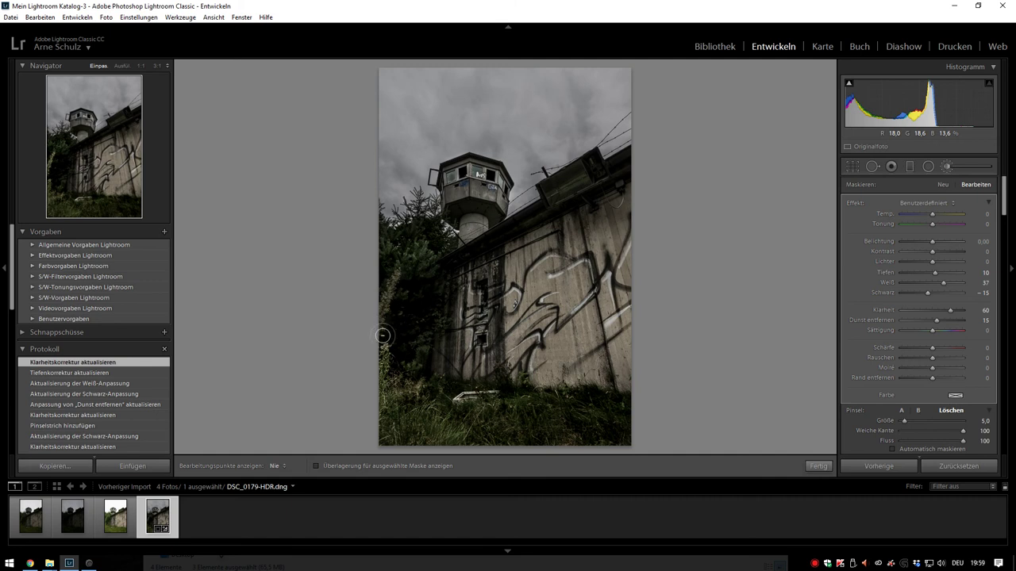
{"action": "mouse_move", "coordinate": [378, 384]}
{"action": "left_mouse_down"}
{"action": "mouse_move", "coordinate": [410, 385]}
{"action": "mouse_move", "coordinate": [389, 390]}
{"action": "mouse_move", "coordinate": [402, 390]}
{"action": "left_mouse_up"}
{"action": "key", "text": "h"}
{"action": "left_click", "coordinate": [402, 390]}
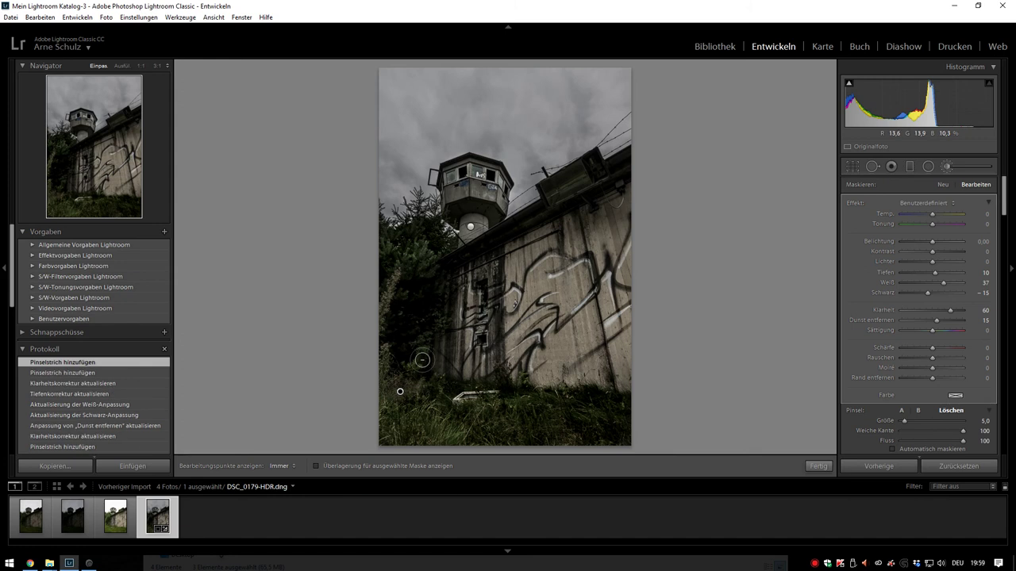
{"action": "left_click", "coordinate": [824, 469]}
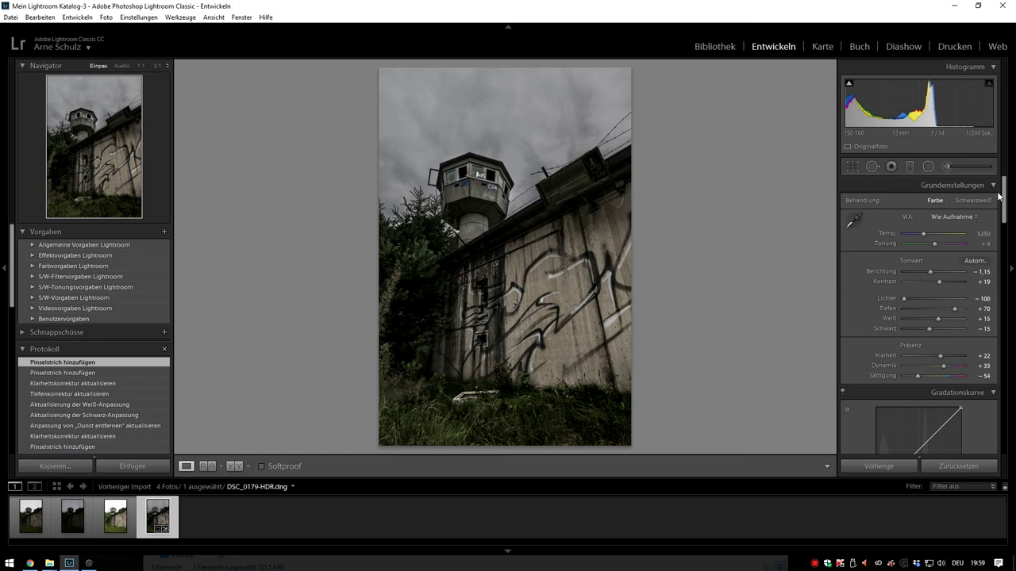
- Apply a post-crop vignette with an amount of −10
{"action": "left_click_drag", "start_coordinate": [1004, 195], "coordinate": [1002, 383]}
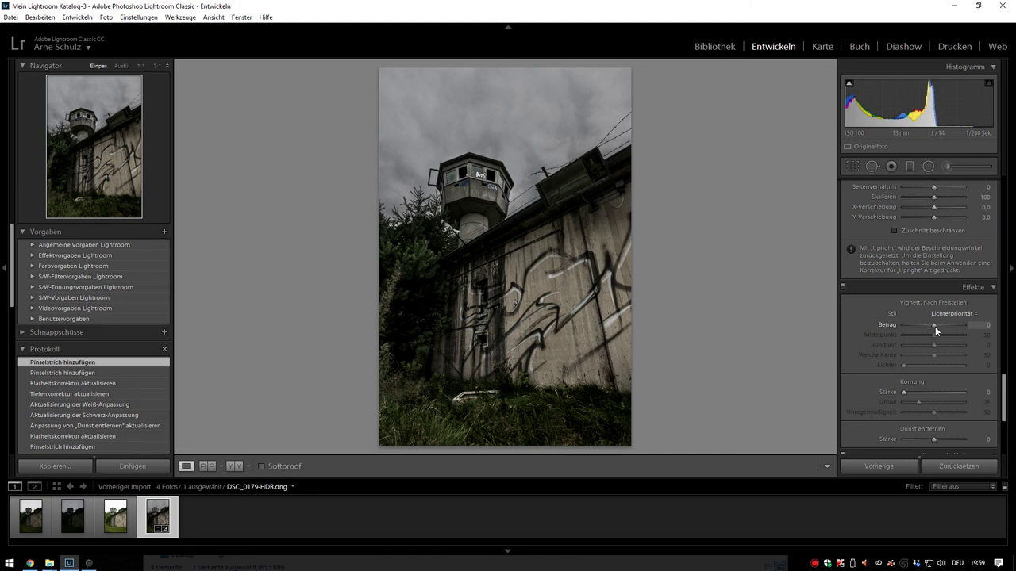
{"action": "left_click_drag", "start_coordinate": [935, 326], "coordinate": [934, 326]}
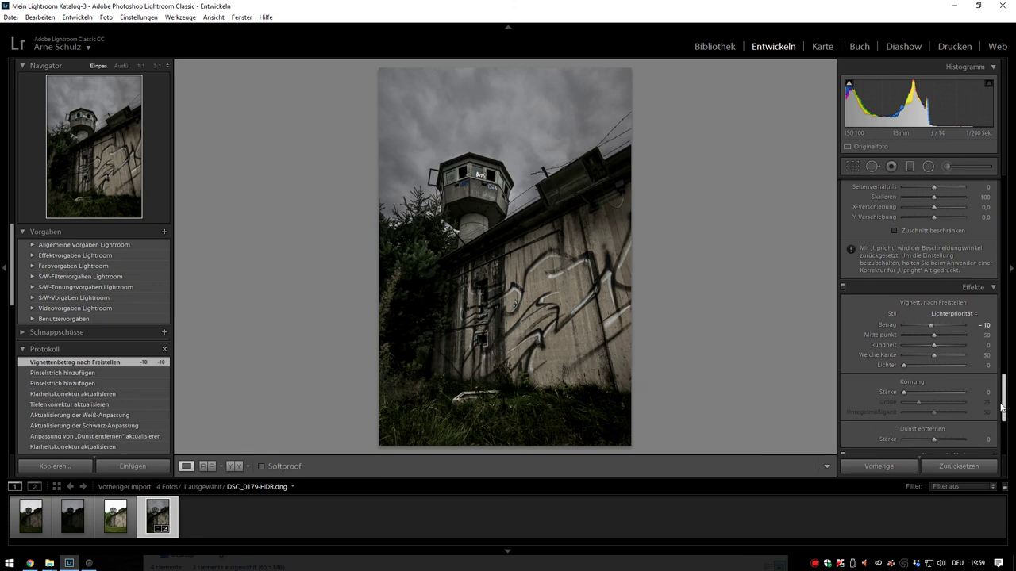
- Paint the upper sky with a new size 28 adjustment brush and set its blacks to −41
{"action": "scroll", "coordinate": [919, 317], "scroll_direction": "up", "scroll_amount": 10}
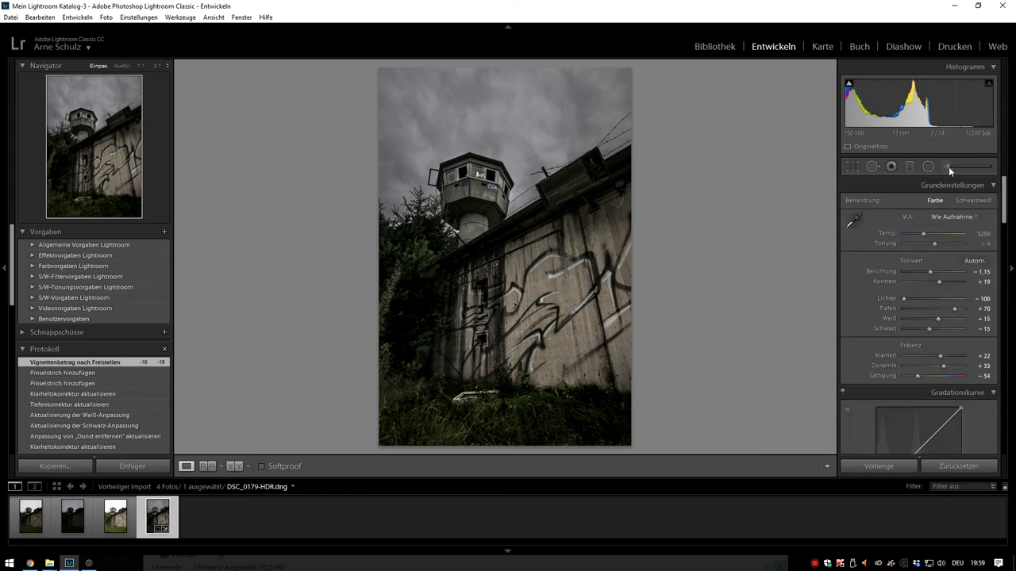
{"action": "left_click", "coordinate": [943, 167]}
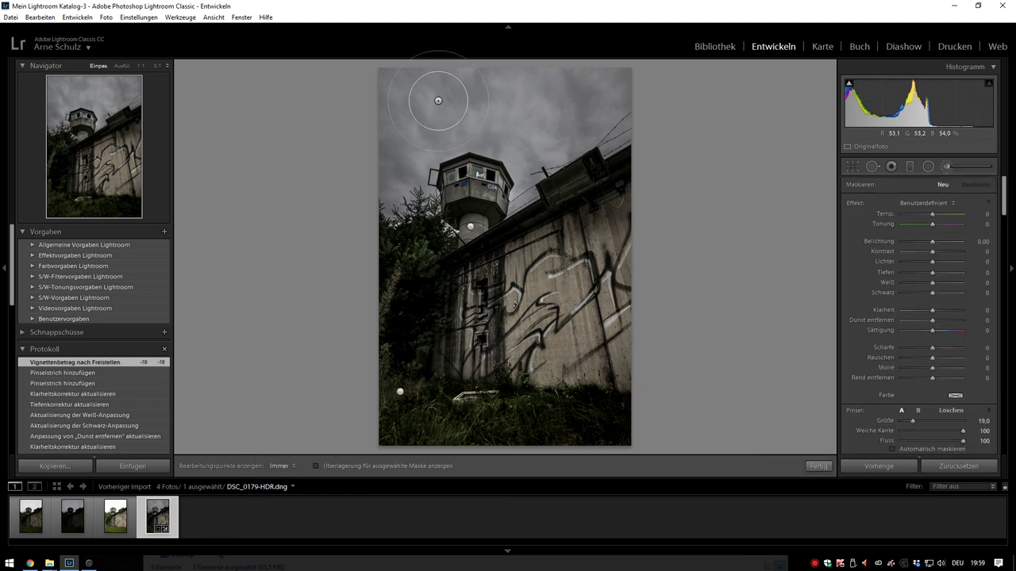
{"action": "scroll", "coordinate": [390, 125], "scroll_direction": "up", "scroll_amount": 2}
{"action": "mouse_move", "coordinate": [390, 125]}
{"action": "left_mouse_down"}
{"action": "mouse_move", "coordinate": [454, 102]}
{"action": "mouse_move", "coordinate": [619, 86]}
{"action": "left_mouse_up"}
{"action": "left_click_drag", "start_coordinate": [933, 293], "coordinate": [931, 294]}
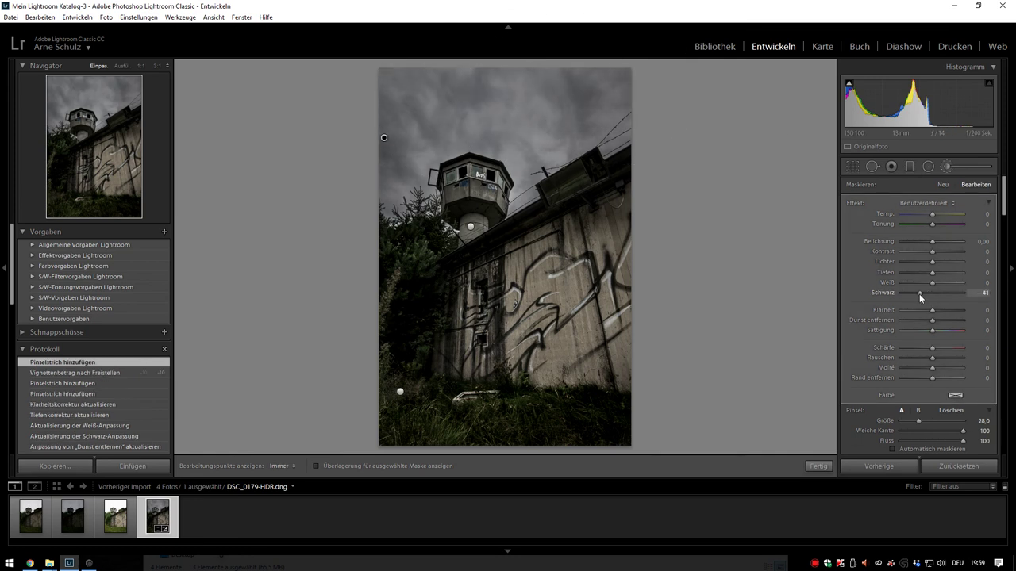
{"action": "left_click_drag", "start_coordinate": [921, 298], "coordinate": [920, 298]}
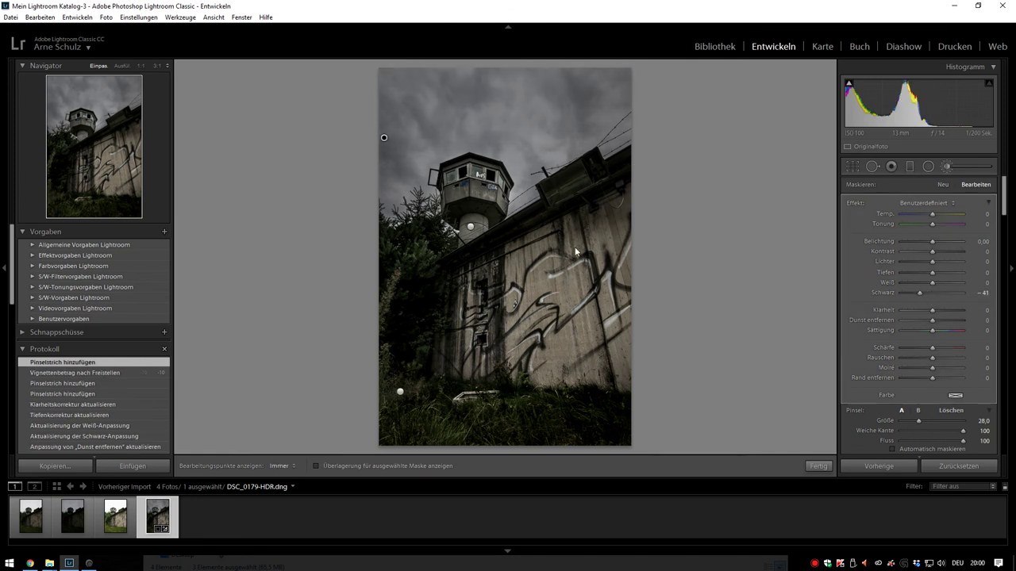
{"action": "left_click", "coordinate": [819, 466]}
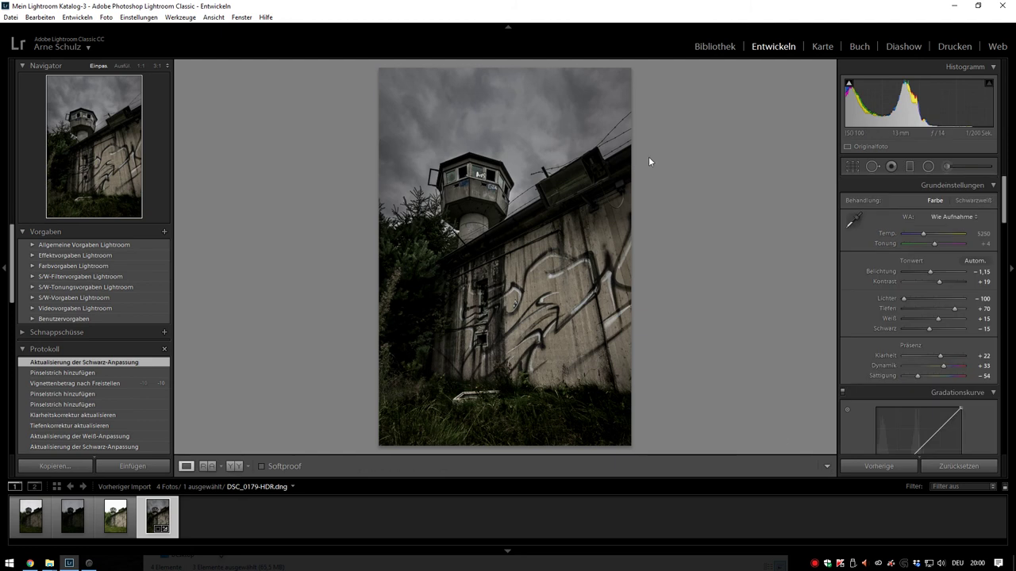
- Paint a new adjustment brush mask of size 6 over the dark structure on top of the wall
{"action": "left_click", "coordinate": [945, 166]}
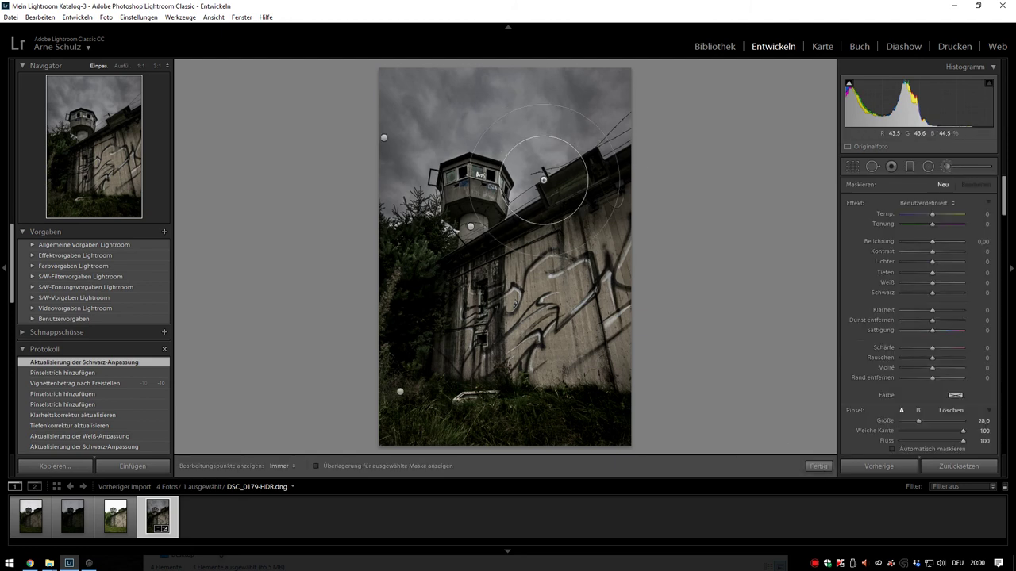
{"action": "scroll", "coordinate": [567, 162], "scroll_direction": "down", "scroll_amount": 7}
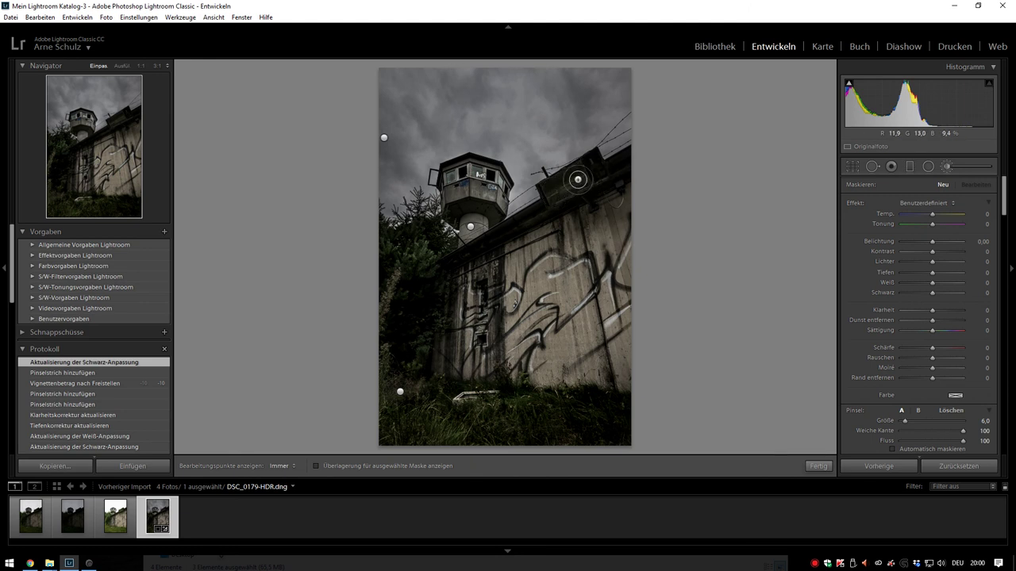
{"action": "key", "text": "h"}
{"action": "left_click", "coordinate": [548, 189]}
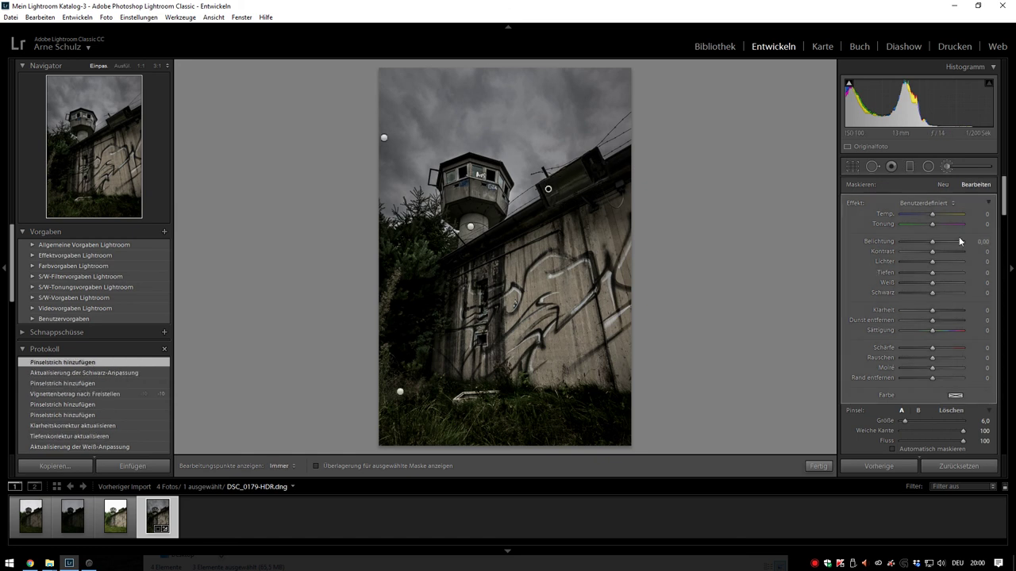
- Set the masked structure on the wall to exposure 1.29, shadows 13, whites 41, clarity 27 and saturation 39
{"action": "left_click_drag", "start_coordinate": [935, 242], "coordinate": [944, 244]}
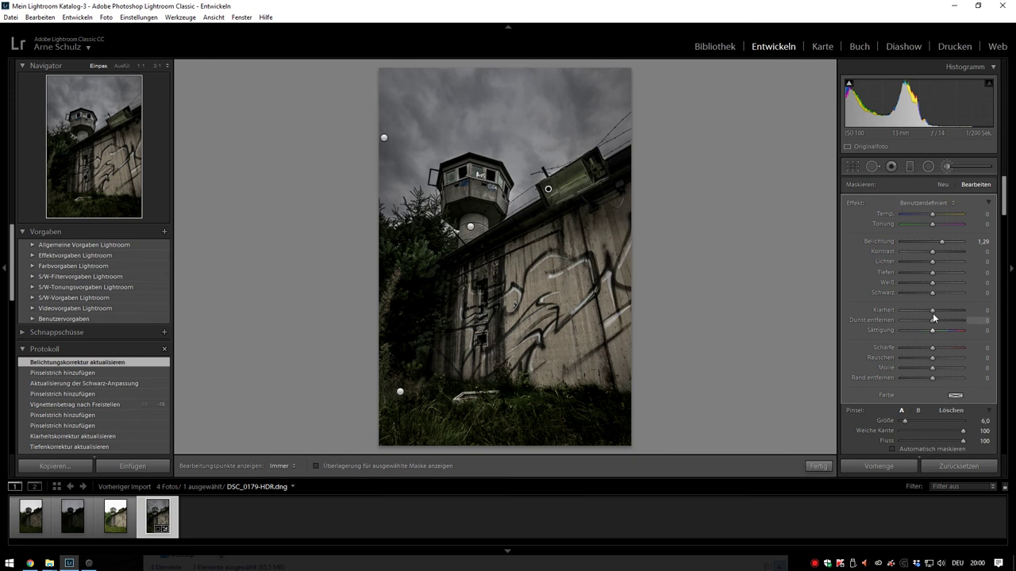
{"action": "left_click_drag", "start_coordinate": [933, 310], "coordinate": [943, 311]}
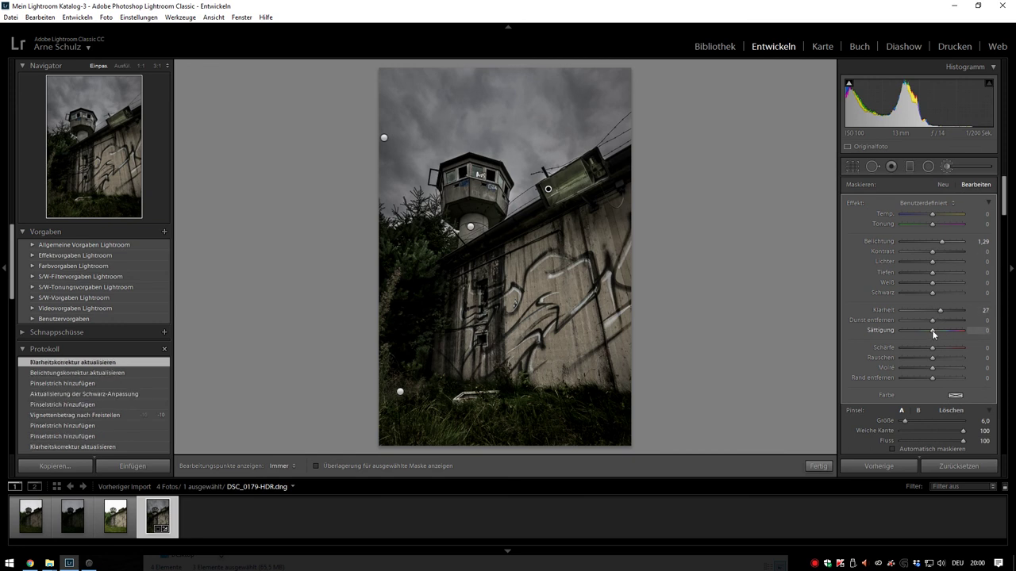
{"action": "left_click_drag", "start_coordinate": [945, 334], "coordinate": [927, 336]}
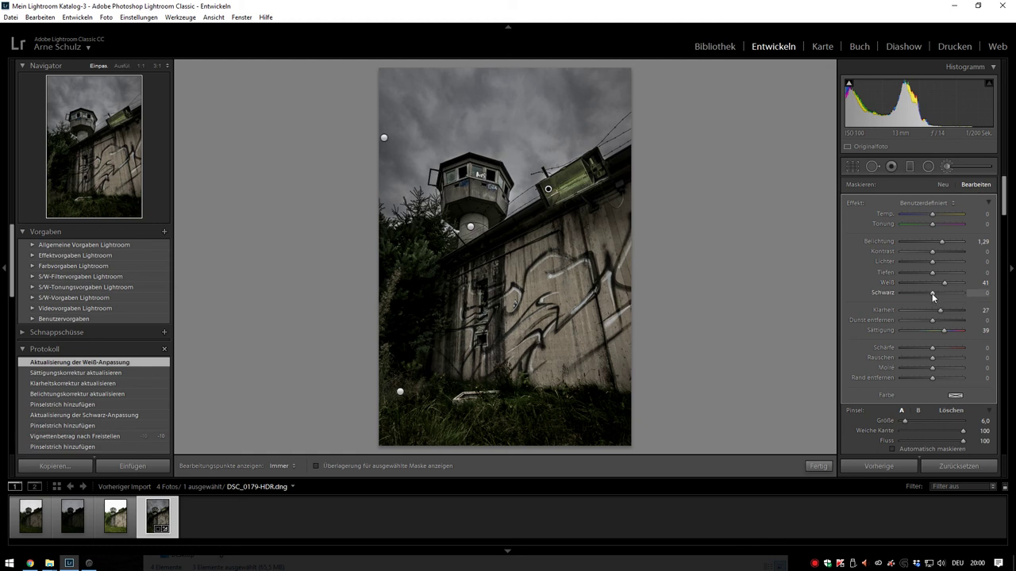
{"action": "left_click_drag", "start_coordinate": [935, 271], "coordinate": [938, 271]}
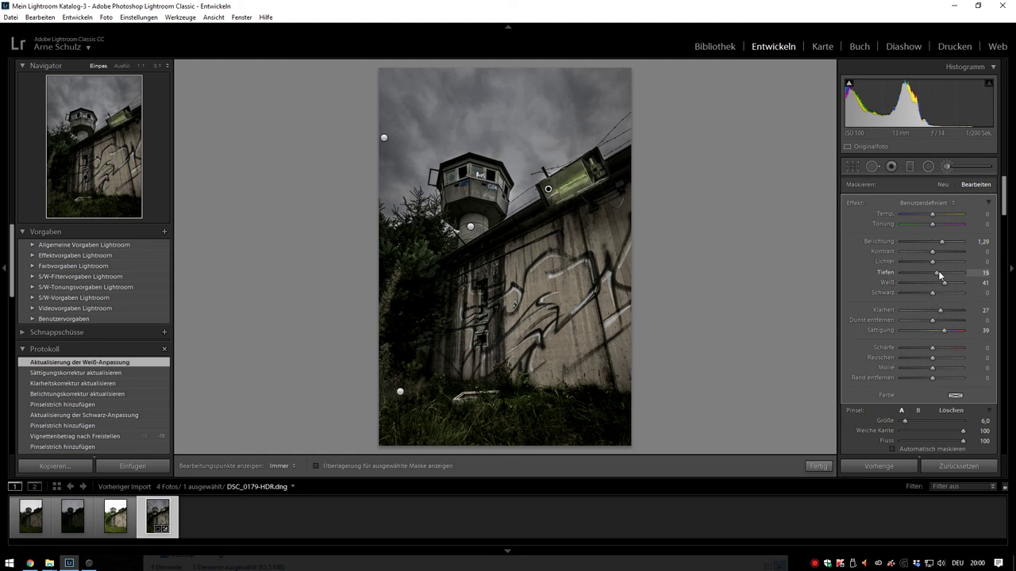
{"action": "left_click_drag", "start_coordinate": [939, 276], "coordinate": [939, 275]}
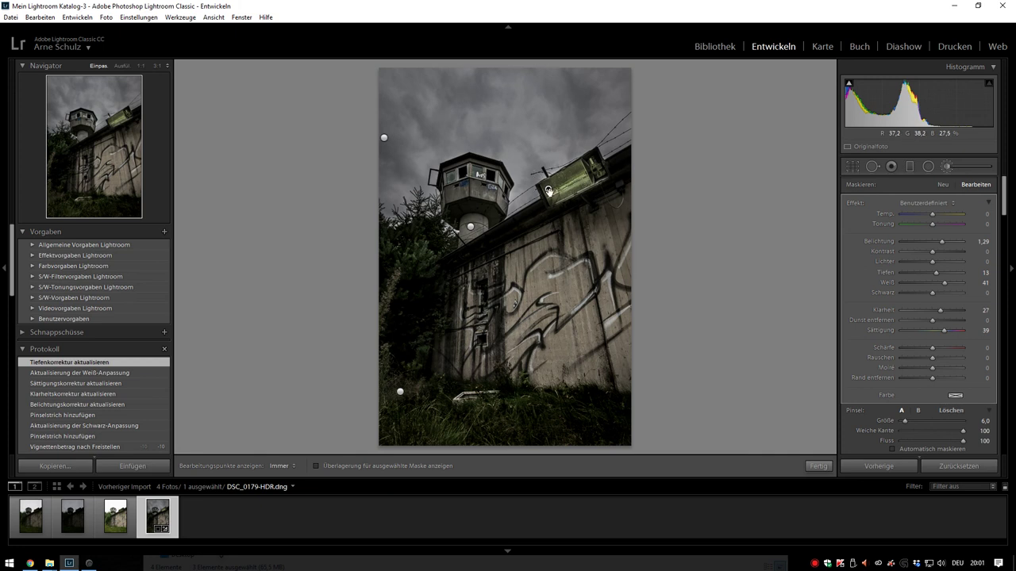
{"action": "mouse_move", "coordinate": [549, 192]}
{"action": "left_click", "coordinate": [816, 467]}
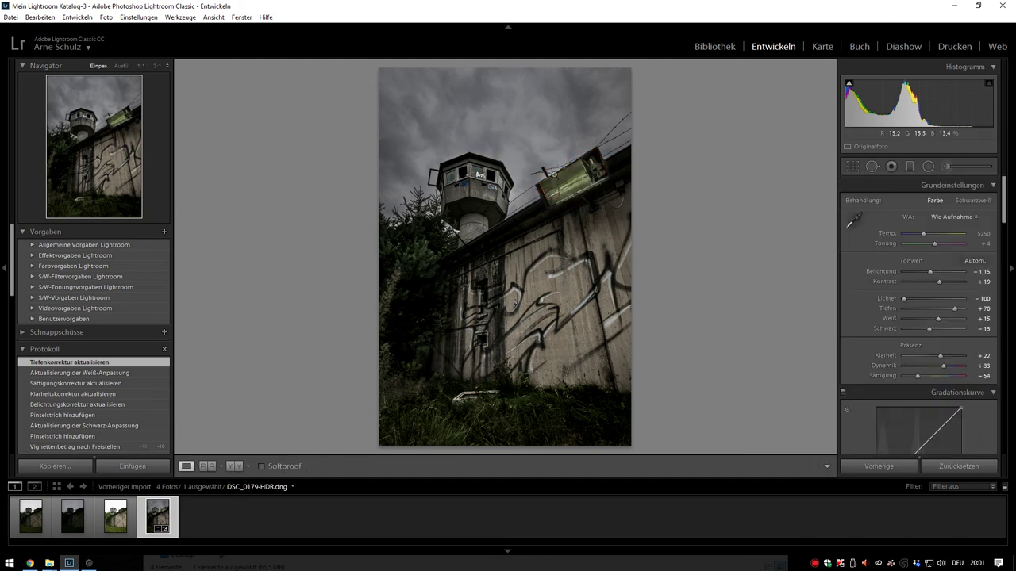
- Reselect the mask on the green structure and erase it along the structure's outer edge with a size 12 eraser brush
{"action": "left_click", "coordinate": [553, 172]}
{"action": "left_click_drag", "start_coordinate": [617, 188], "coordinate": [553, 261]}
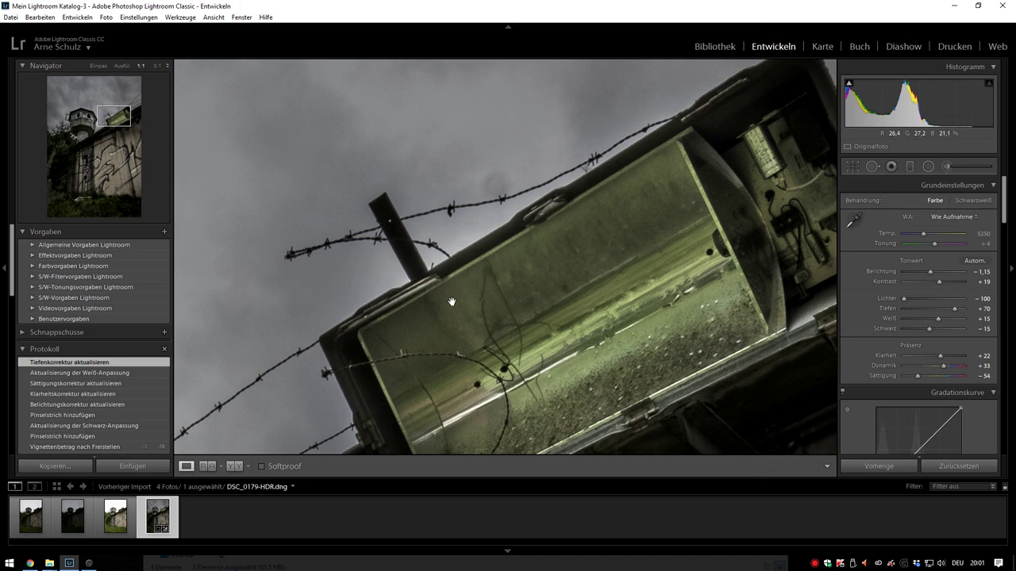
{"action": "left_click", "coordinate": [457, 249]}
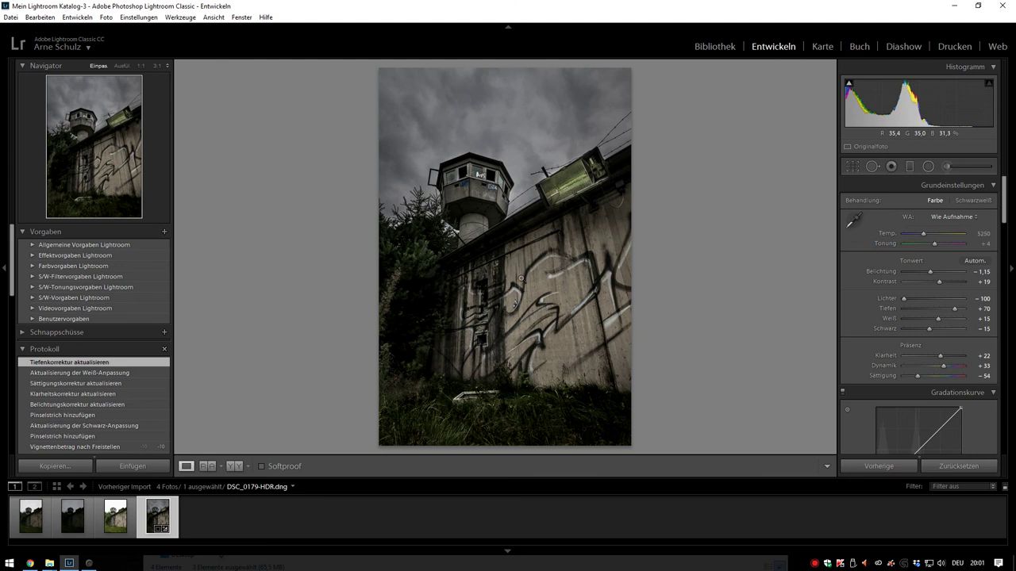
{"action": "left_click", "coordinate": [553, 177]}
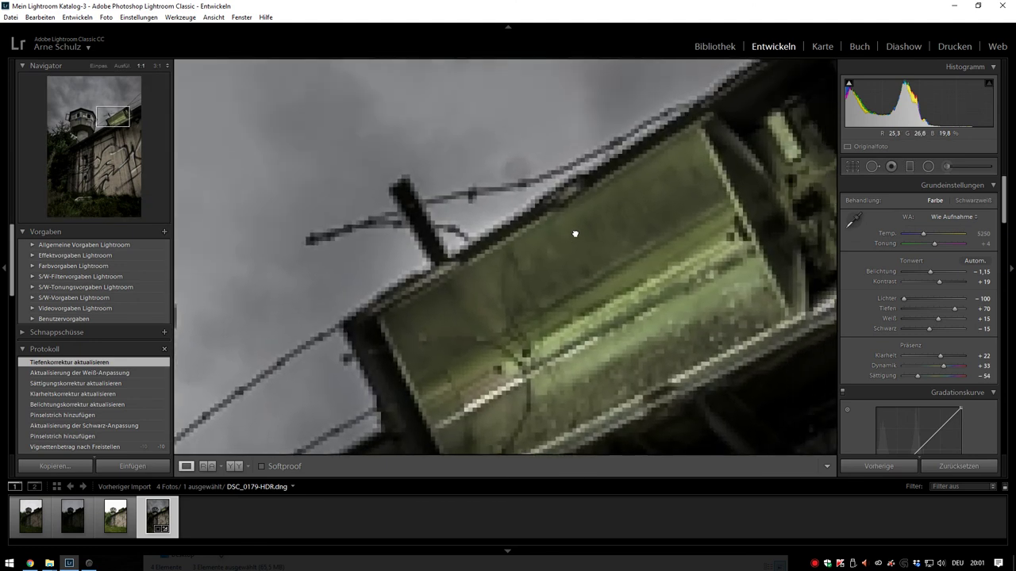
{"action": "left_click", "coordinate": [947, 166]}
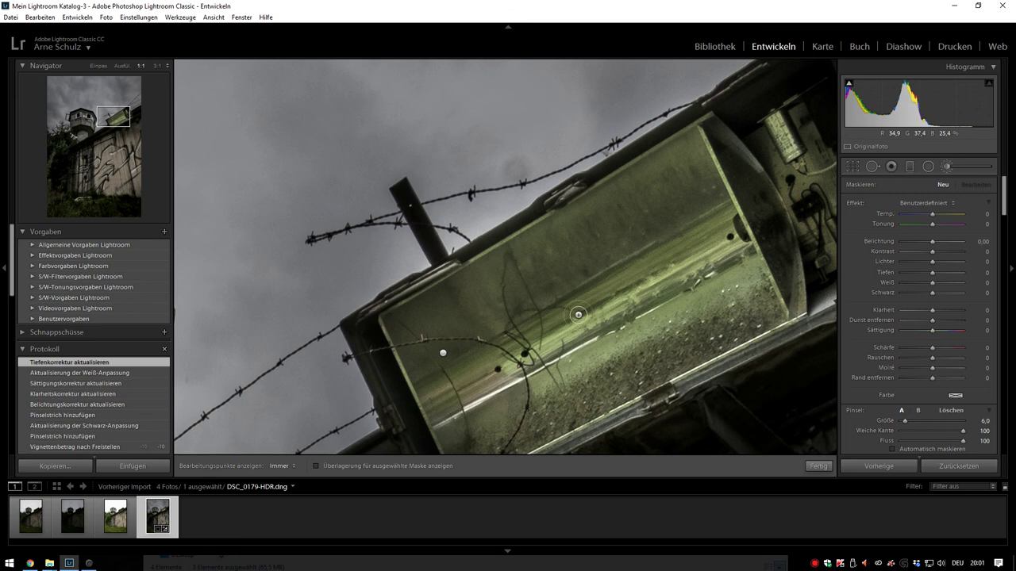
{"action": "left_click", "coordinate": [443, 357]}
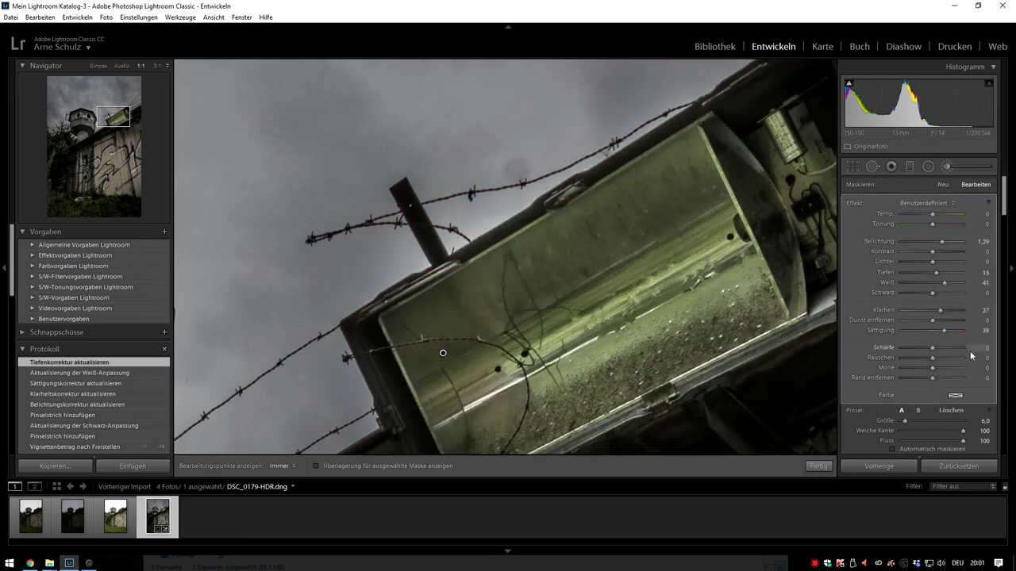
{"action": "left_click", "coordinate": [957, 412]}
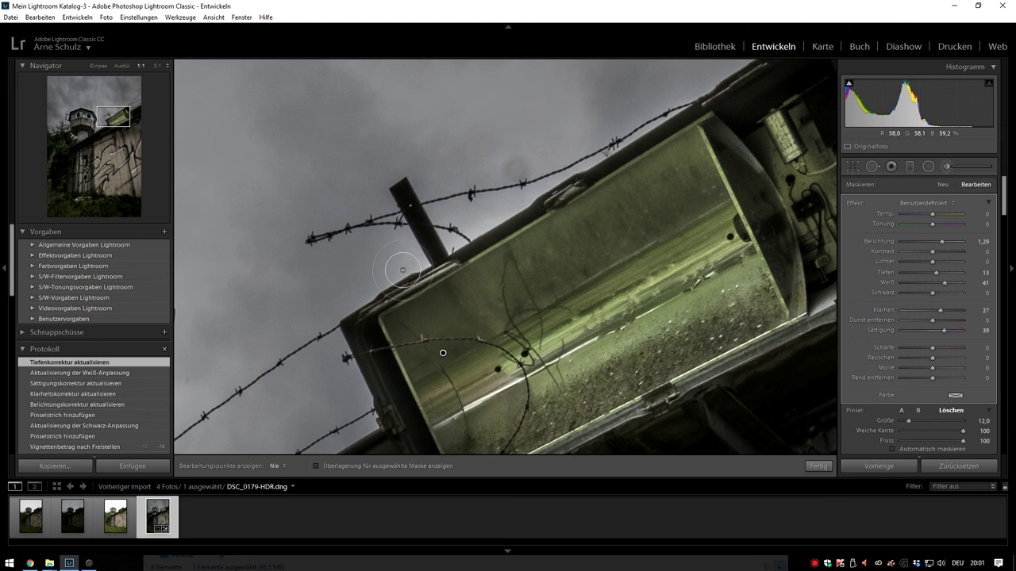
{"action": "key", "text": "h"}
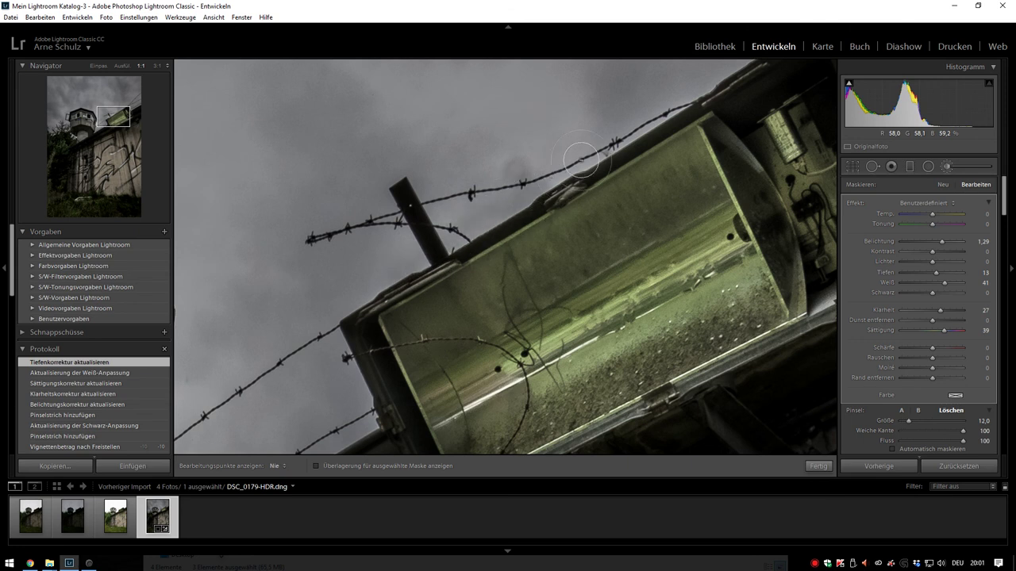
{"action": "left_click_drag", "start_coordinate": [738, 72], "coordinate": [756, 159]}
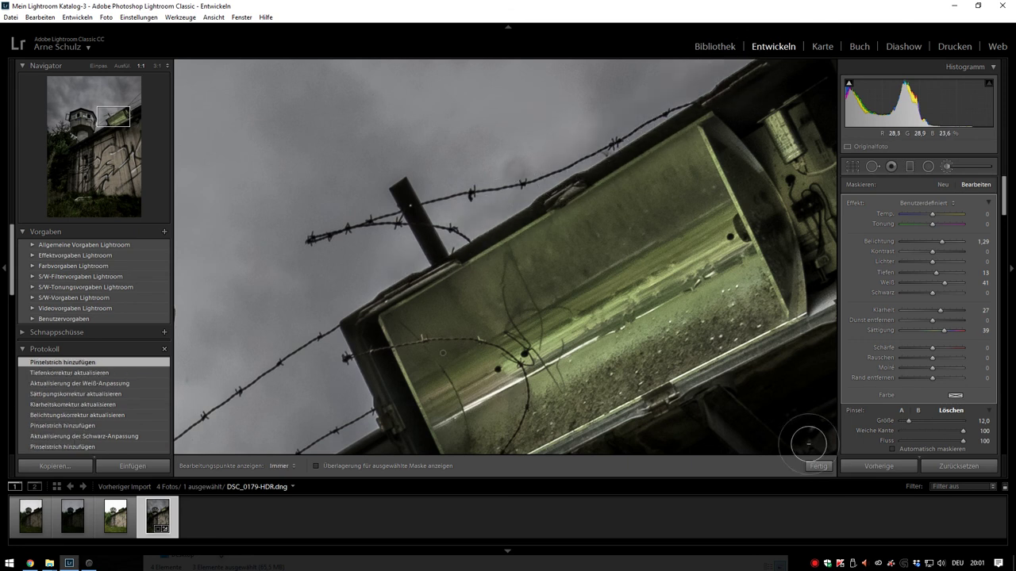
{"action": "left_click", "coordinate": [818, 466]}
{"action": "left_click", "coordinate": [250, 368]}
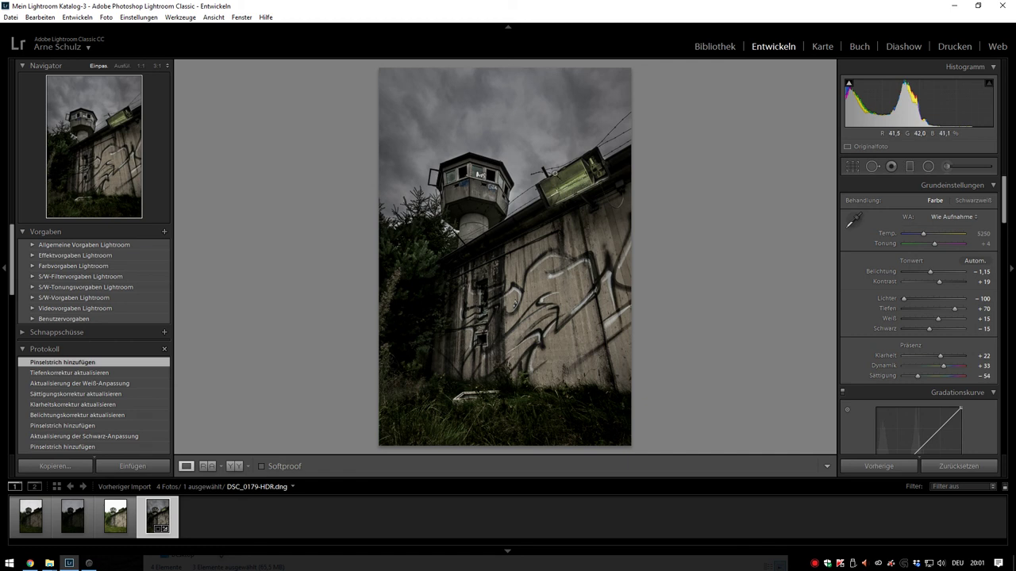
- Clone out the dark sensor spot in the sky above the barbed wire with a size 75 spot
{"action": "left_click", "coordinate": [557, 165]}
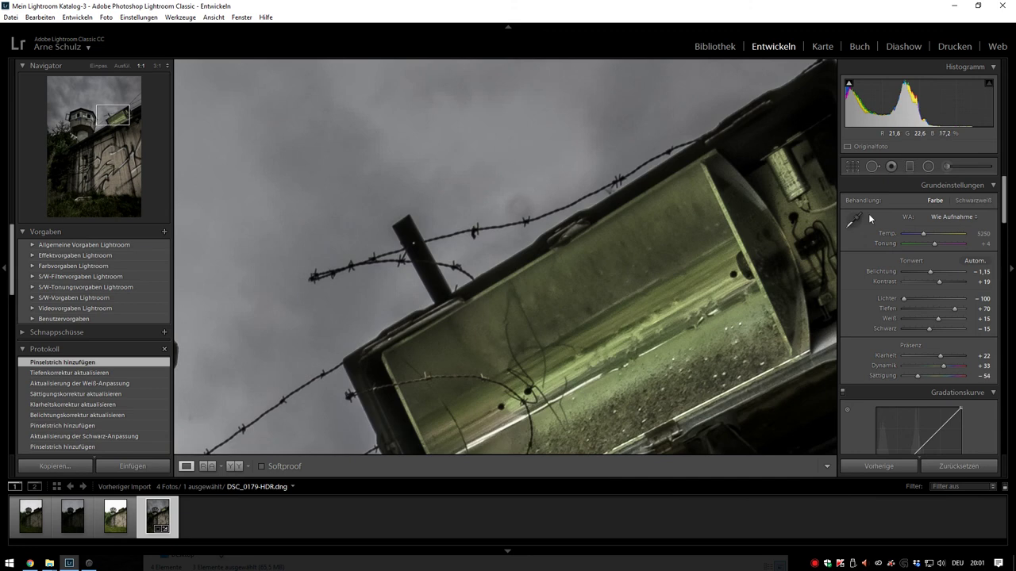
{"action": "left_click", "coordinate": [872, 166]}
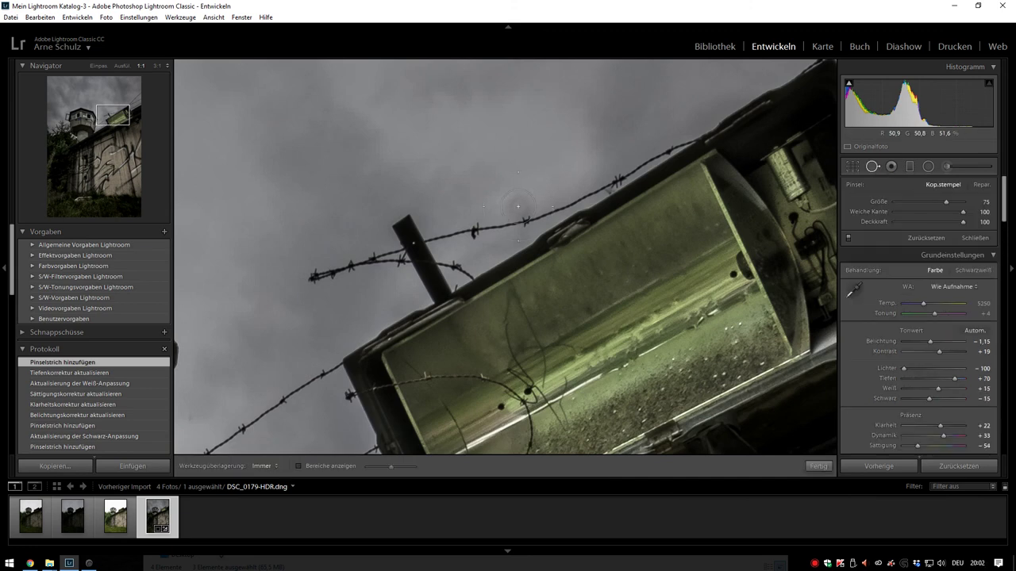
{"action": "left_click", "coordinate": [517, 207]}
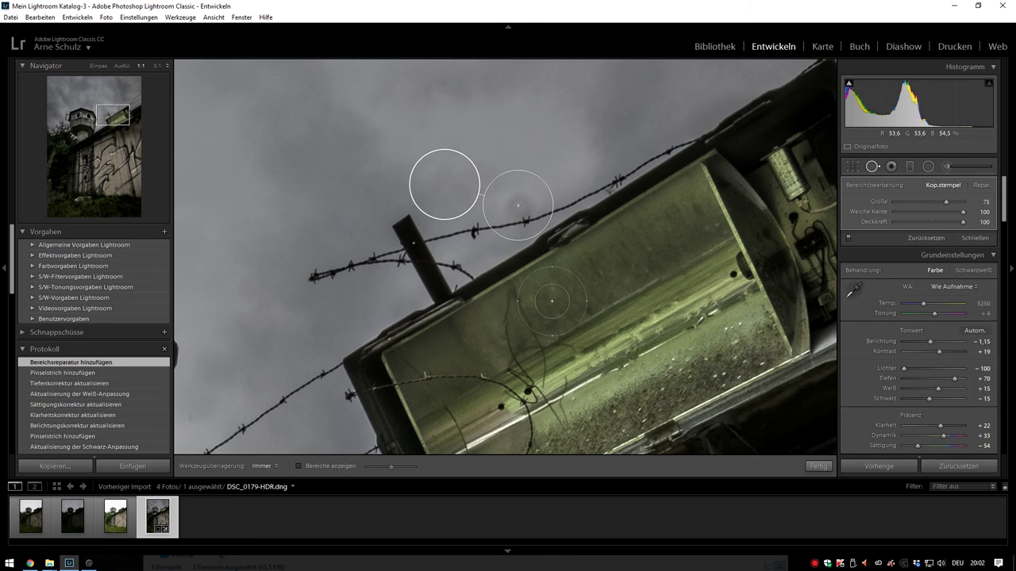
{"action": "left_click", "coordinate": [826, 469]}
{"action": "left_click", "coordinate": [521, 316]}
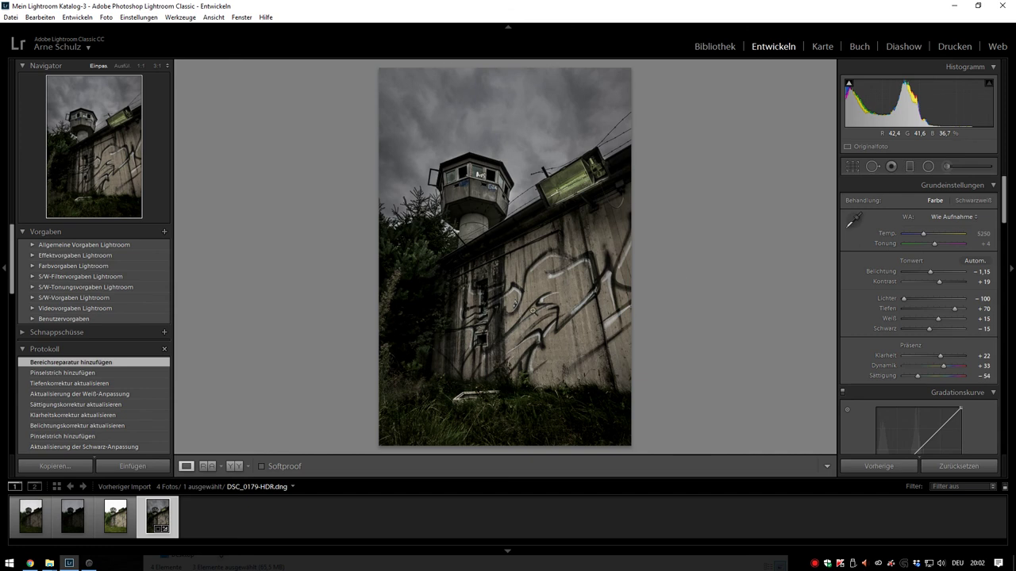
- Paint a new size 5 adjustment brush over the graffiti wall and set its whites to 53
{"action": "left_click", "coordinate": [947, 166]}
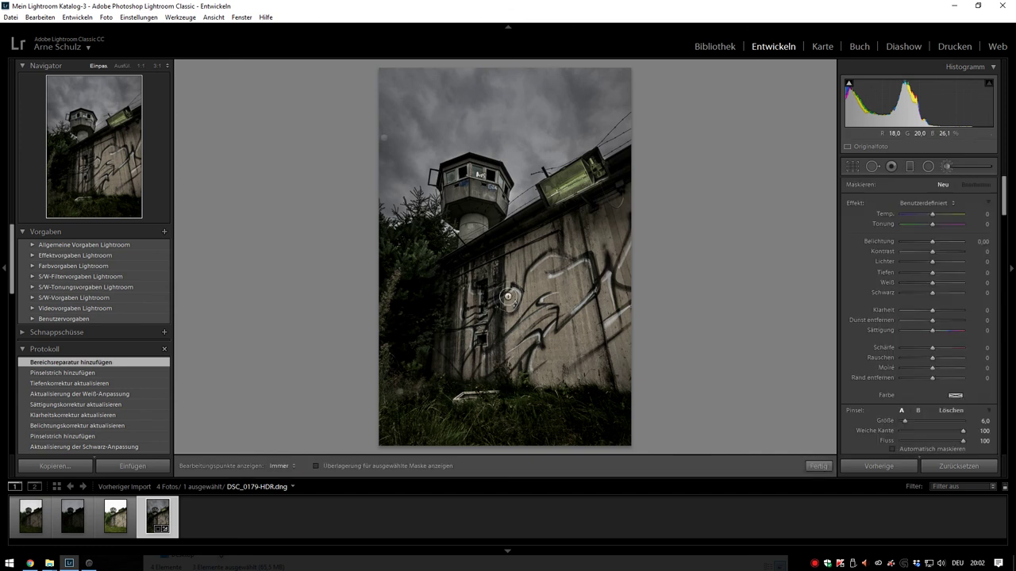
{"action": "key", "text": "bracketright"}
{"action": "key", "text": "h"}
{"action": "left_click", "coordinate": [482, 305]}
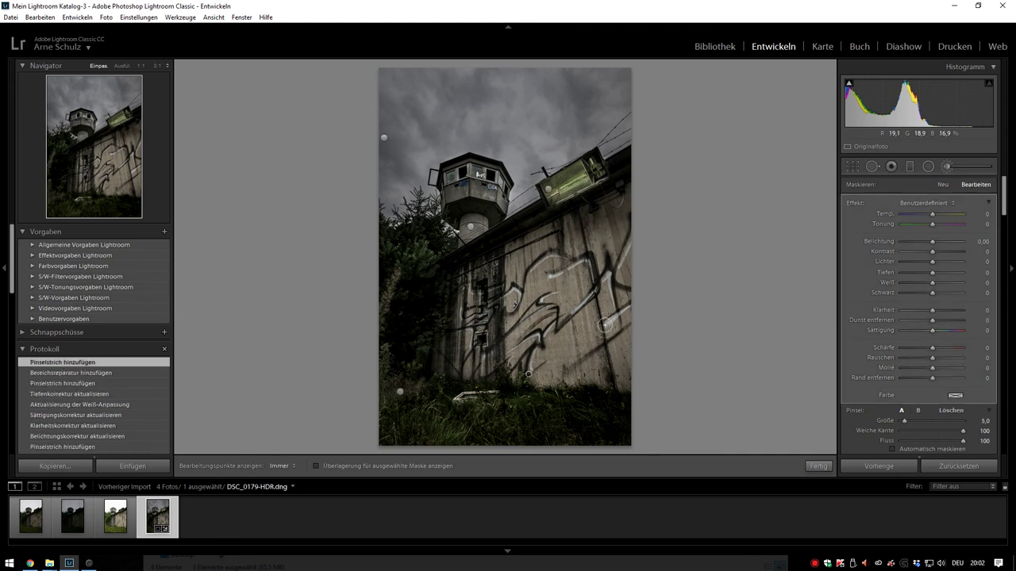
{"action": "mouse_move", "coordinate": [604, 325]}
{"action": "left_mouse_down"}
{"action": "mouse_move", "coordinate": [623, 294]}
{"action": "mouse_move", "coordinate": [606, 287]}
{"action": "mouse_move", "coordinate": [627, 251]}
{"action": "mouse_move", "coordinate": [618, 308]}
{"action": "left_mouse_up"}
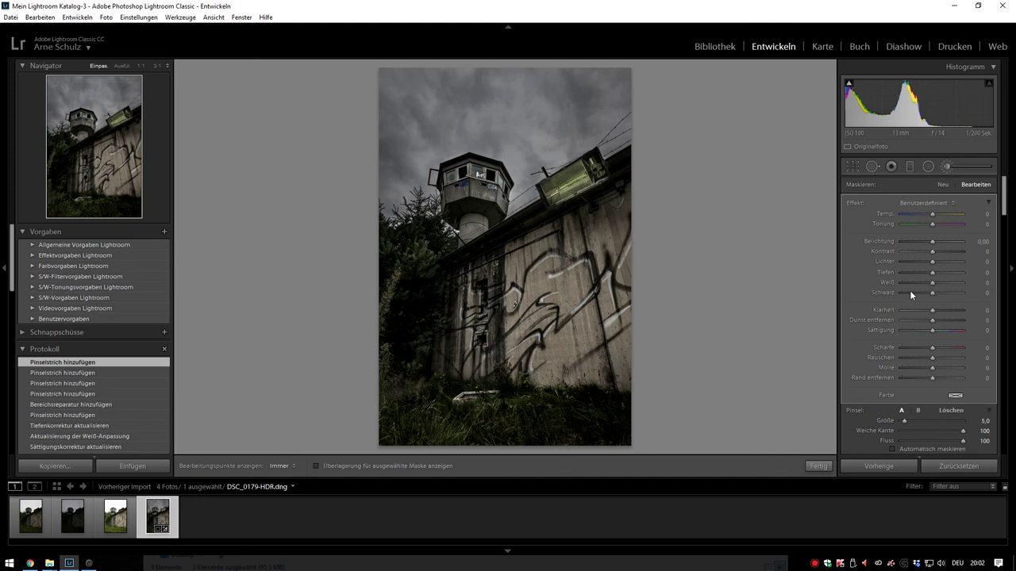
{"action": "key", "text": "h"}
{"action": "left_click_drag", "start_coordinate": [934, 284], "coordinate": [948, 283]}
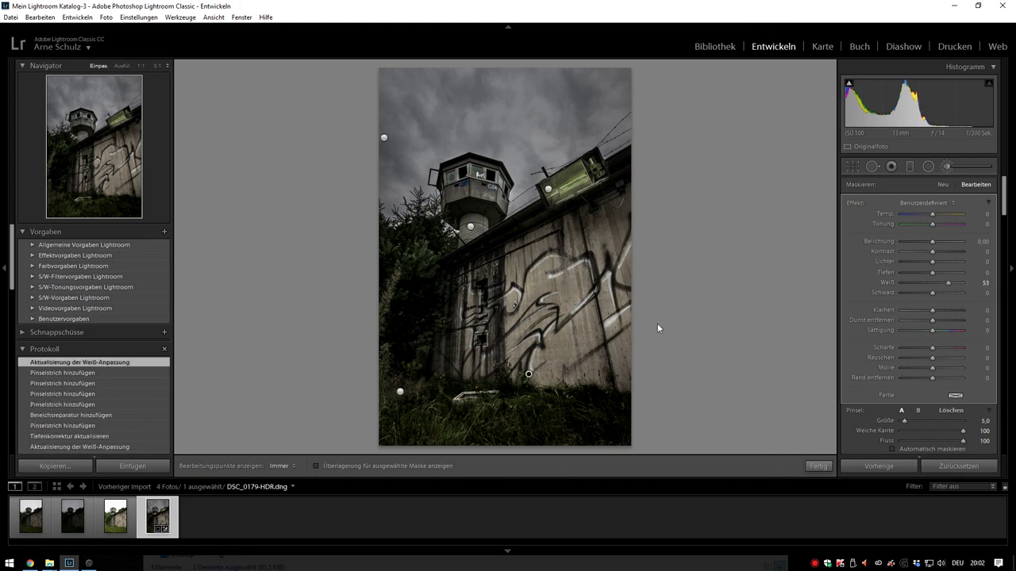
- Extend the wall's brightening mask over the watchtower's cabin and shaft
{"action": "left_click_drag", "start_coordinate": [480, 173], "coordinate": [500, 273]}
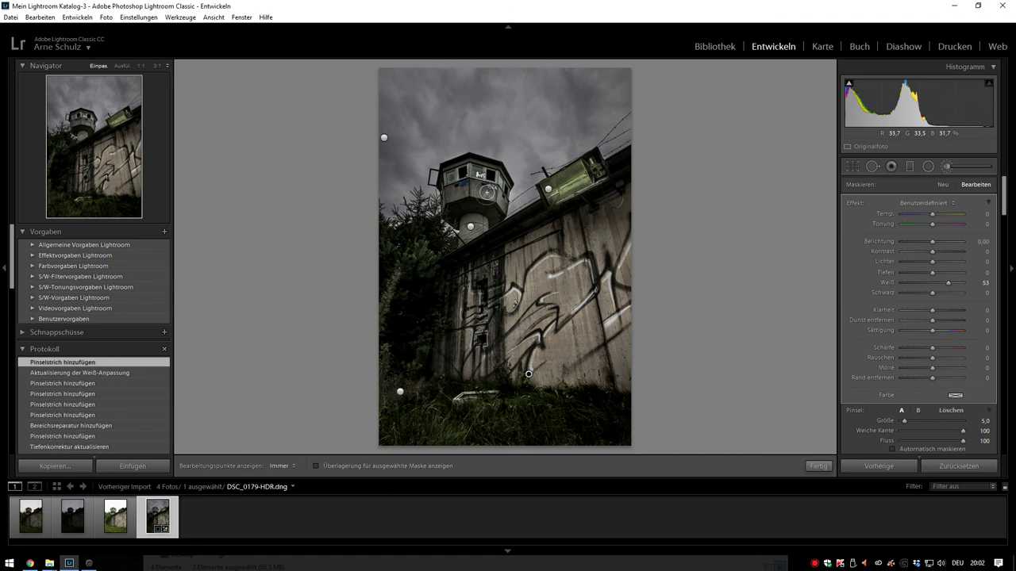
{"action": "left_click_drag", "start_coordinate": [488, 194], "coordinate": [481, 240]}
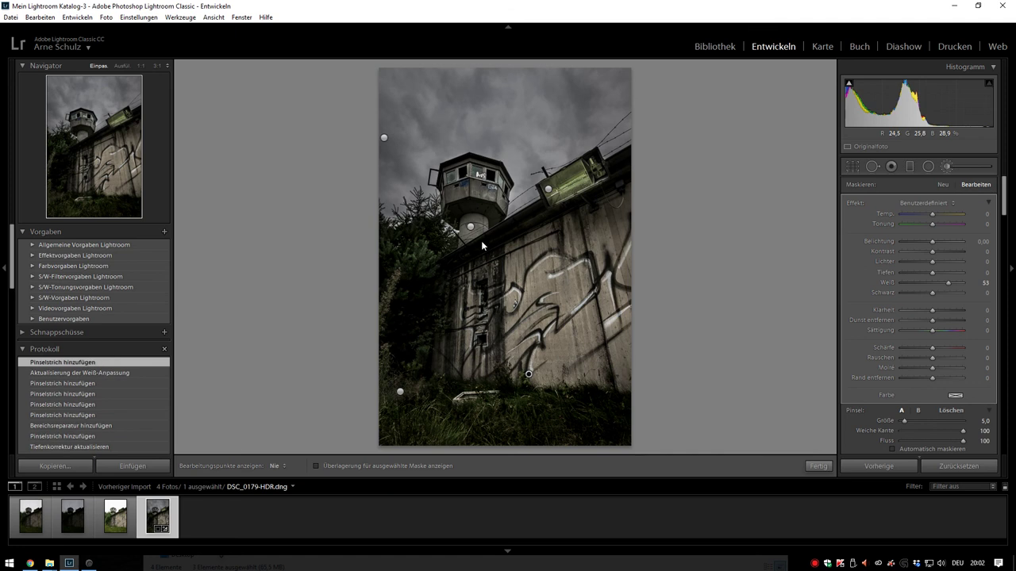
{"action": "left_click", "coordinate": [462, 189]}
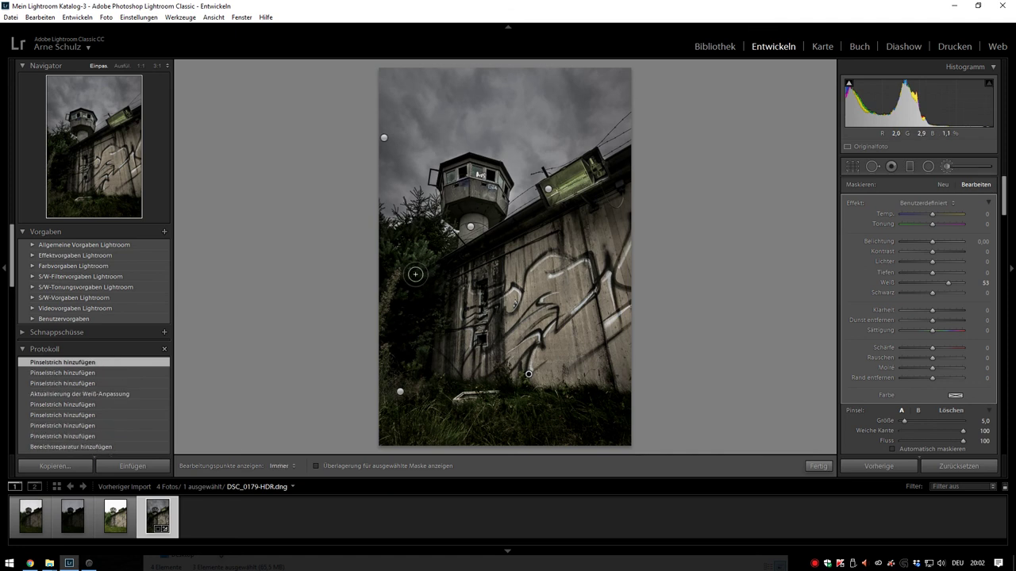
{"action": "left_click", "coordinate": [818, 466]}
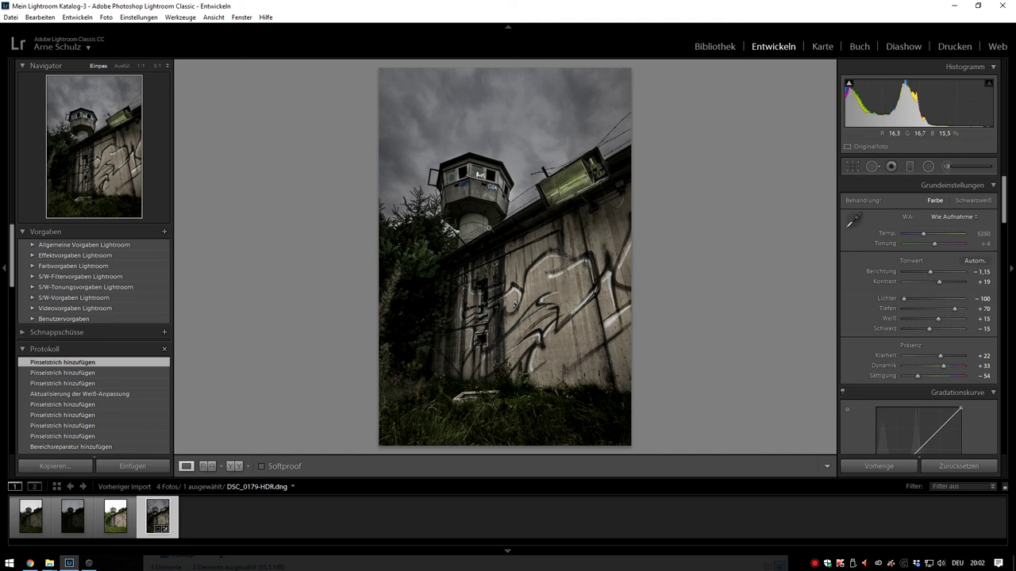
- Paint a new size 5 adjustment brush over the treetops beside the watchtower and set its exposure to −0.52
{"action": "key", "text": "t"}
{"action": "key", "text": "k"}
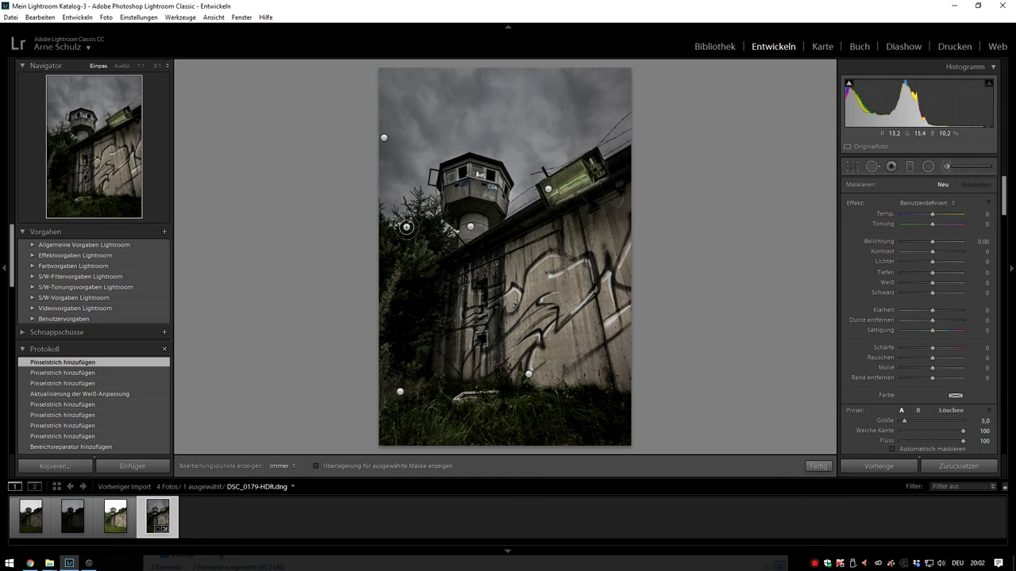
{"action": "left_click_drag", "start_coordinate": [433, 218], "coordinate": [452, 232]}
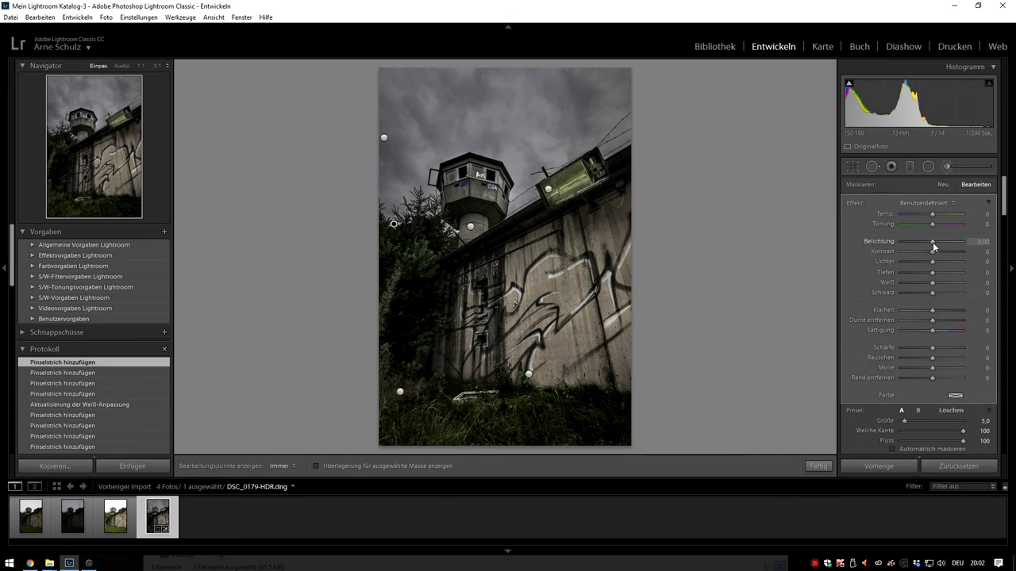
{"action": "left_click_drag", "start_coordinate": [934, 247], "coordinate": [931, 247]}
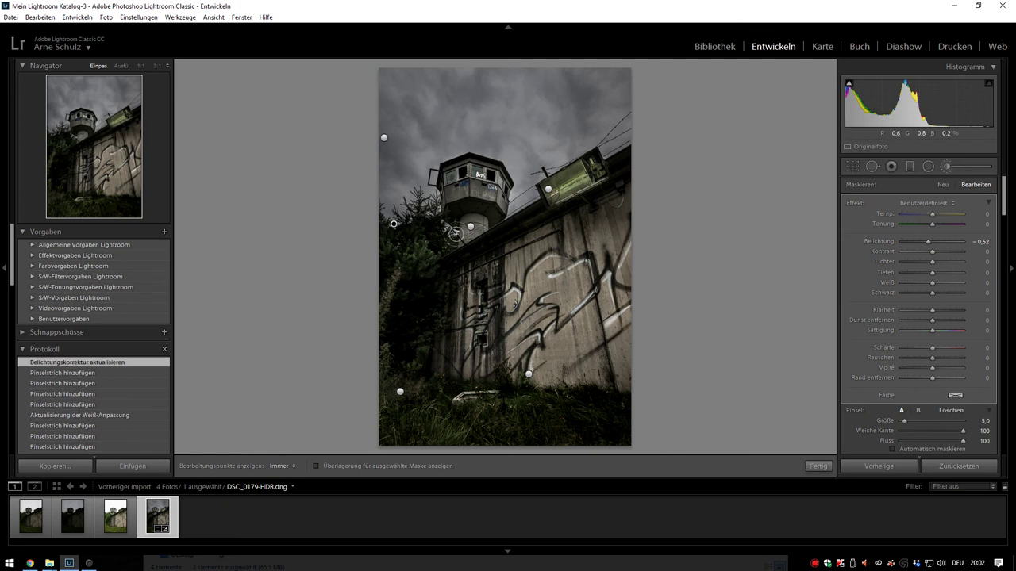
{"action": "key", "text": "h"}
{"action": "left_click", "coordinate": [818, 466]}
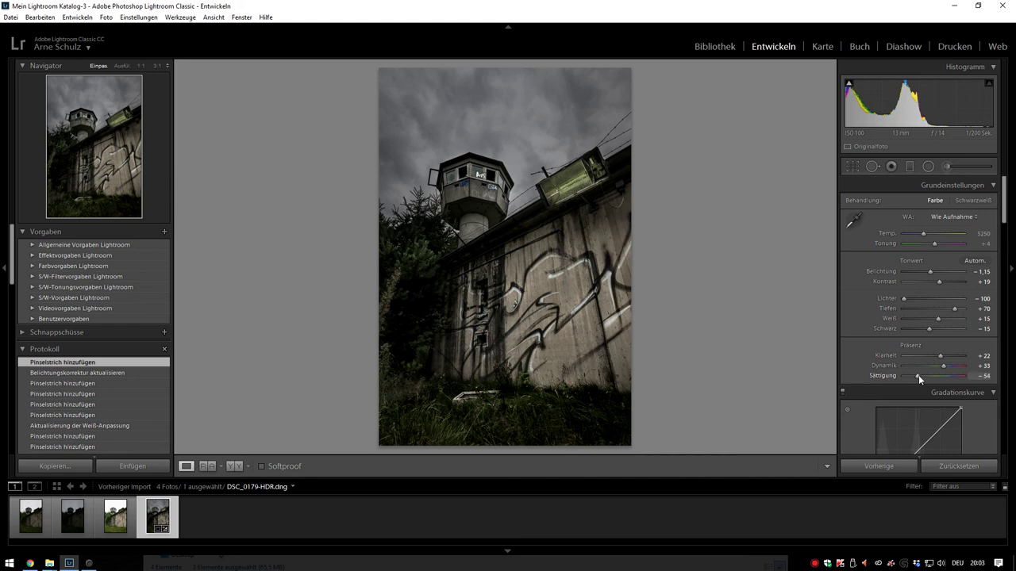
- Set the overall saturation of the HDR image to −59
{"action": "left_click_drag", "start_coordinate": [918, 379], "coordinate": [909, 374]}
{"action": "left_click_drag", "start_coordinate": [916, 374], "coordinate": [915, 374]}
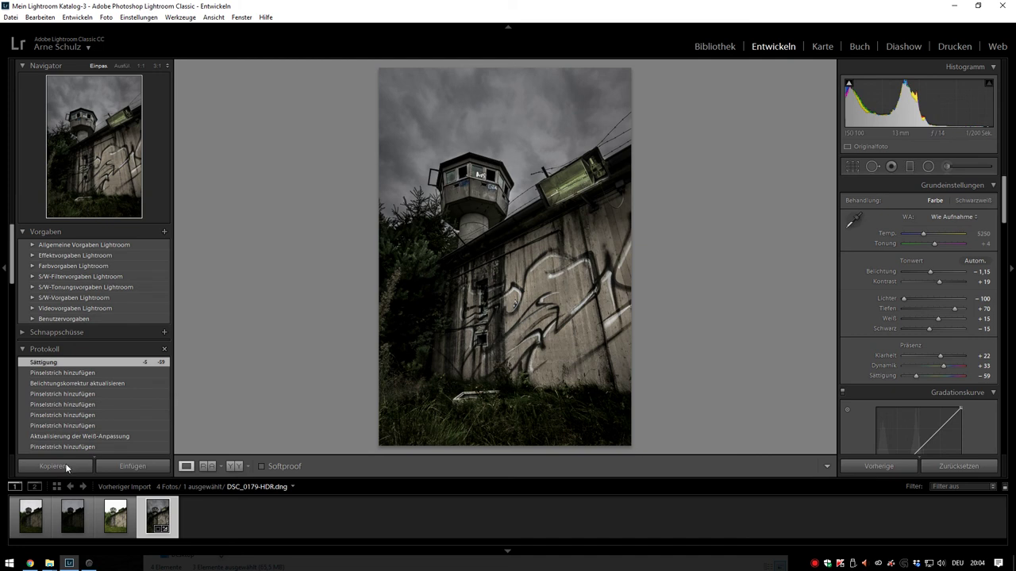
- Compare the finished HDR image with its dark and bright source exposures, and export it with the previous export settings
{"action": "left_click", "coordinate": [74, 518]}
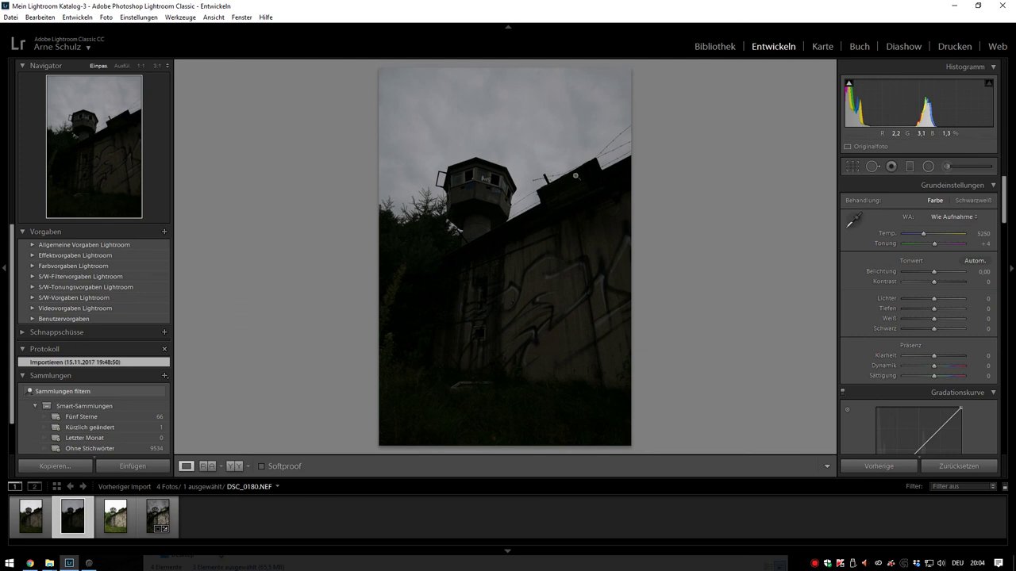
{"action": "left_click", "coordinate": [107, 523]}
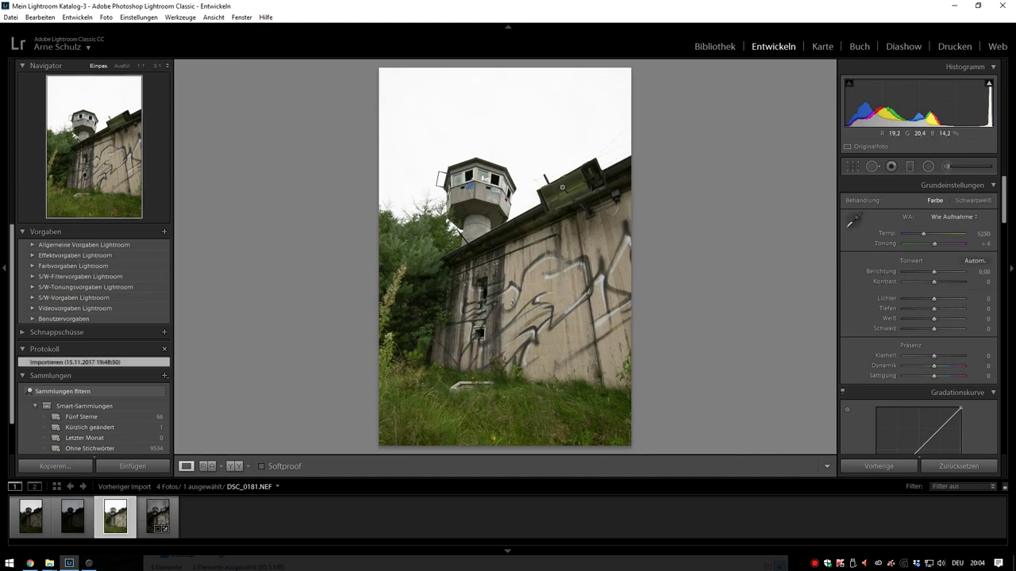
{"action": "left_click", "coordinate": [72, 518]}
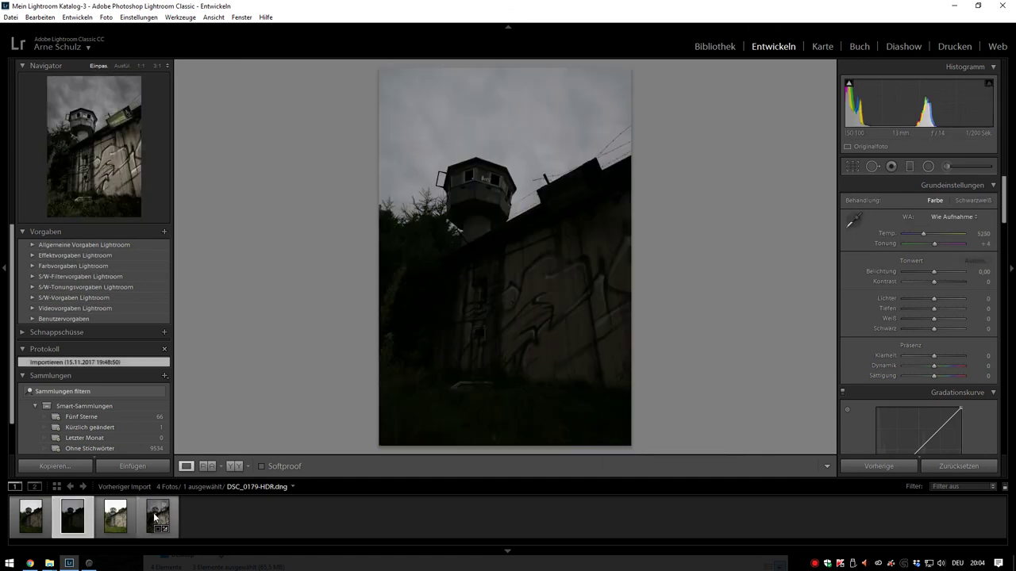
{"action": "left_click", "coordinate": [155, 518]}
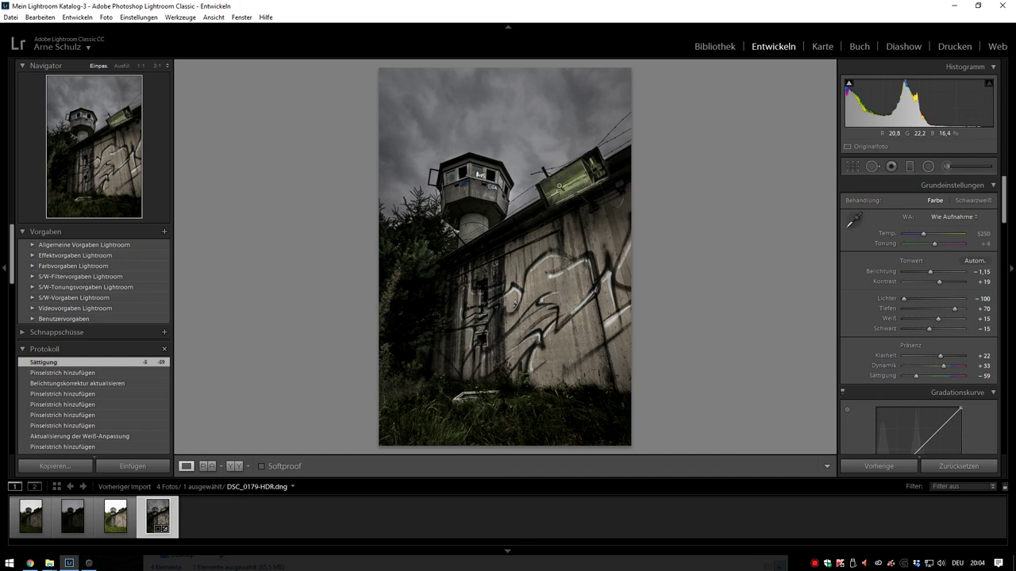
{"action": "left_click", "coordinate": [10, 17]}
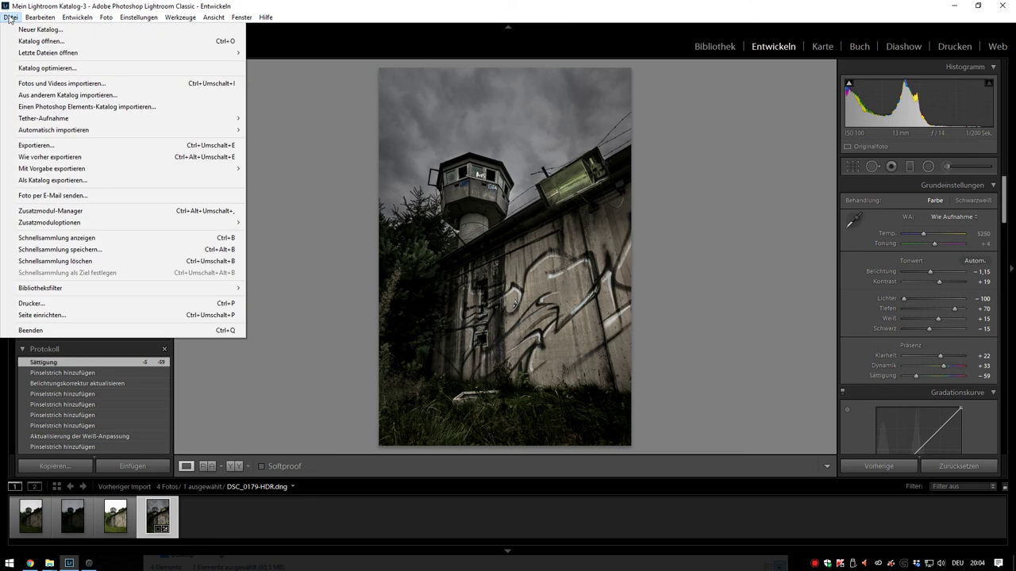
{"action": "left_click", "coordinate": [59, 156]}
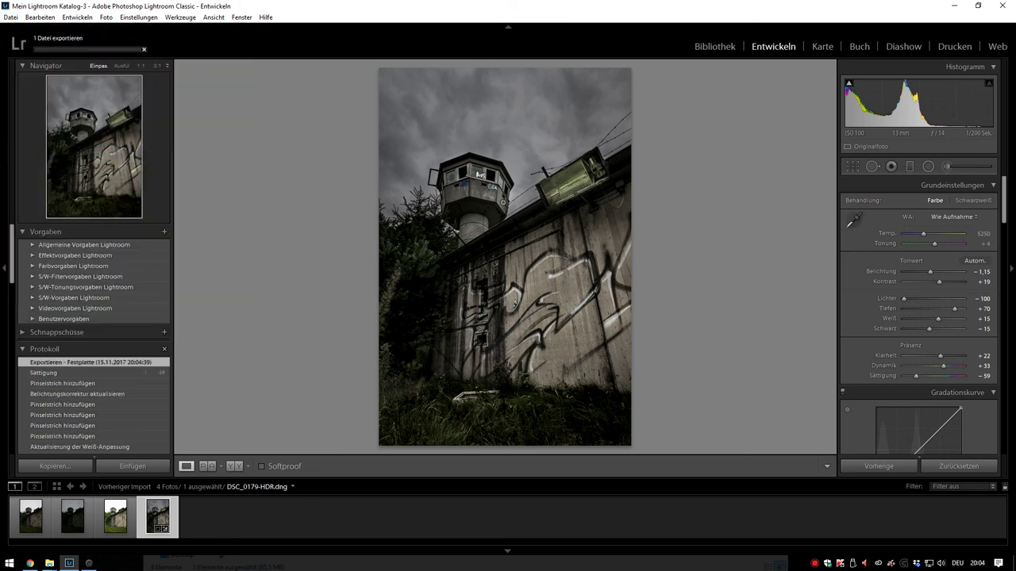